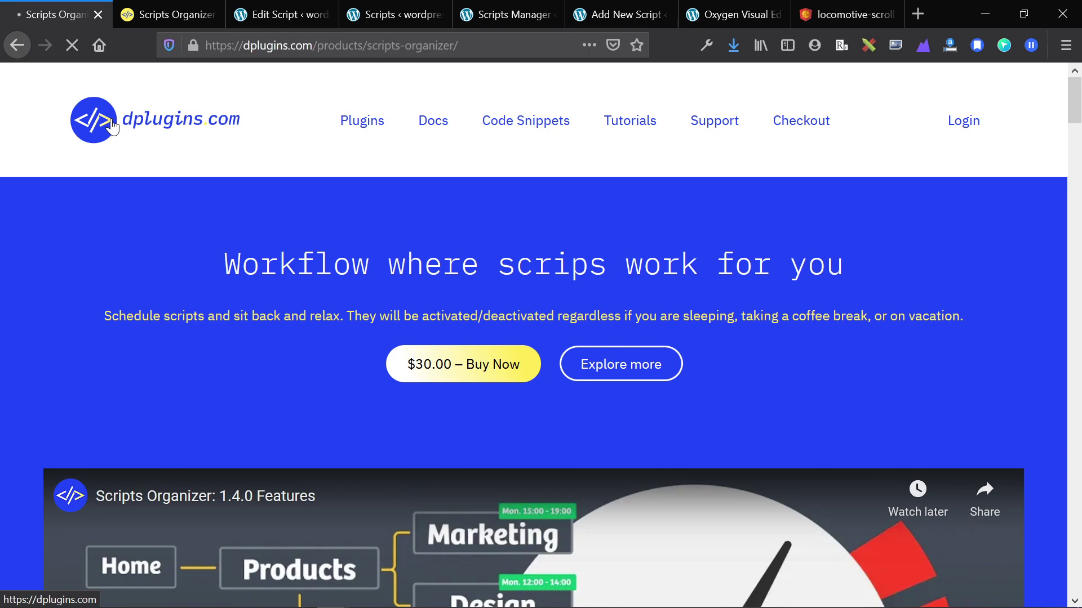
# - Open the Scripts Organizer product page from the dplugins.com home page and go to its Features list
pyautogui.scroll(-5, 541, 338)
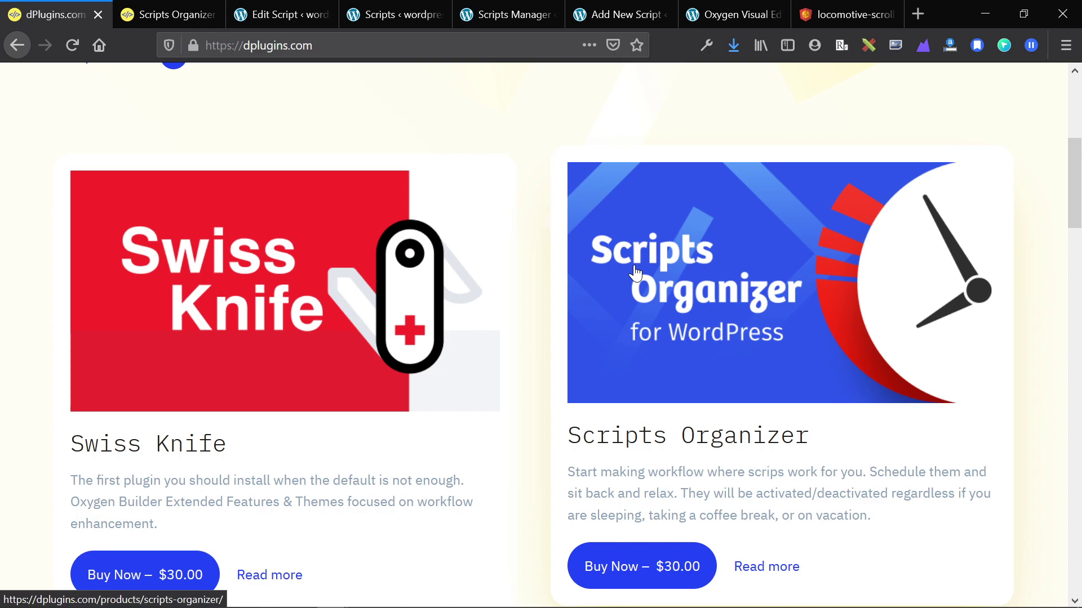
pyautogui.click(803, 272)
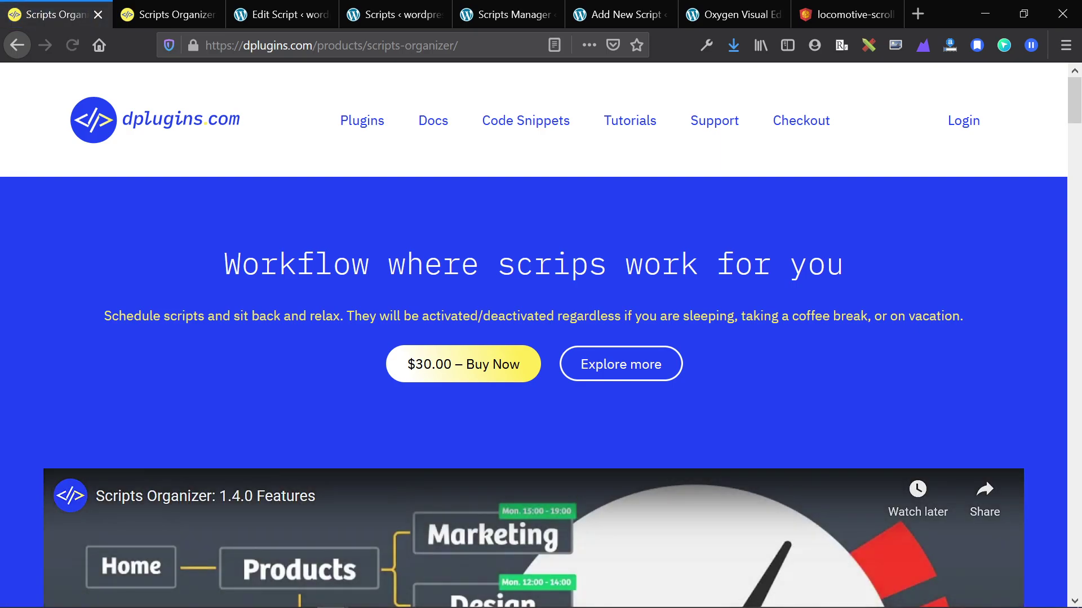
pyautogui.scroll(-4, 686, 354)
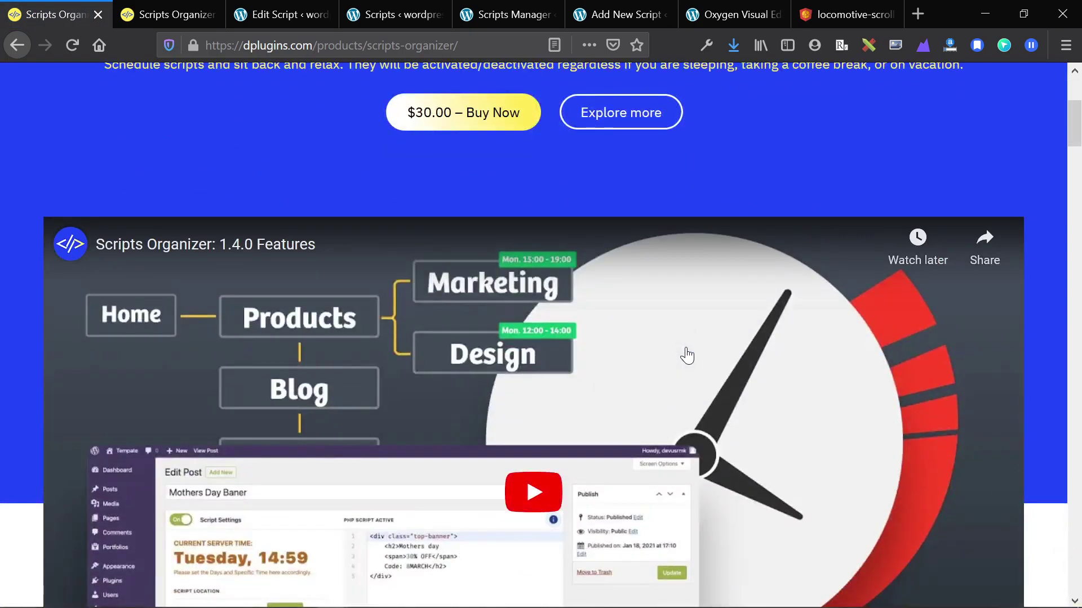
pyautogui.scroll(-10, 785, 355)
pyautogui.scroll(-3, 850, 353)
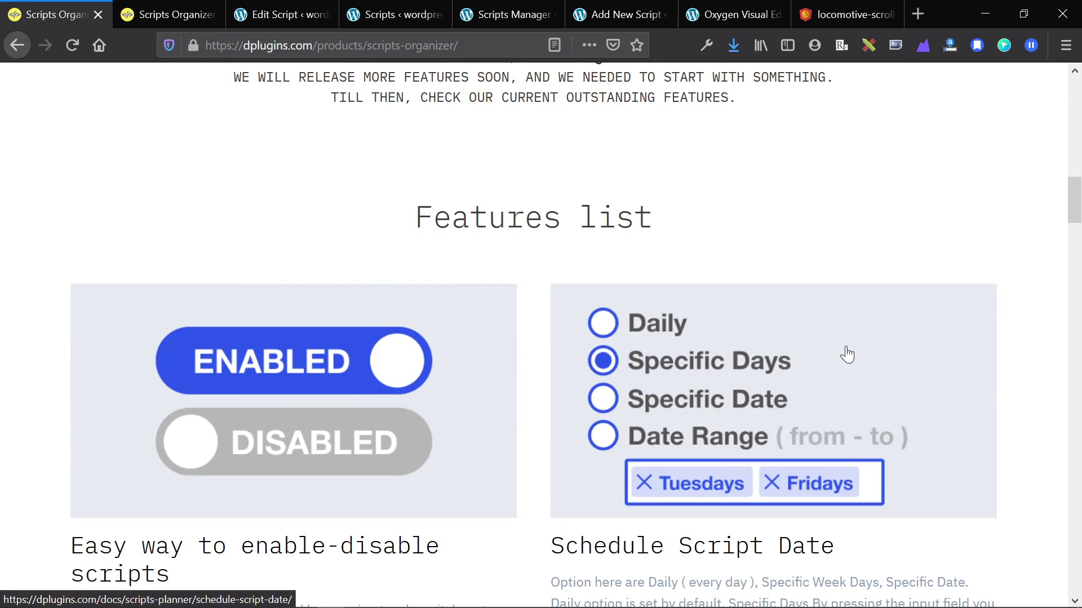
# - Review the Scripts Organizer features, from enabling and scheduling scripts through script location, code editor, PHP and shortcodes to Safe mode
pyautogui.scroll(-3, 529, 329)
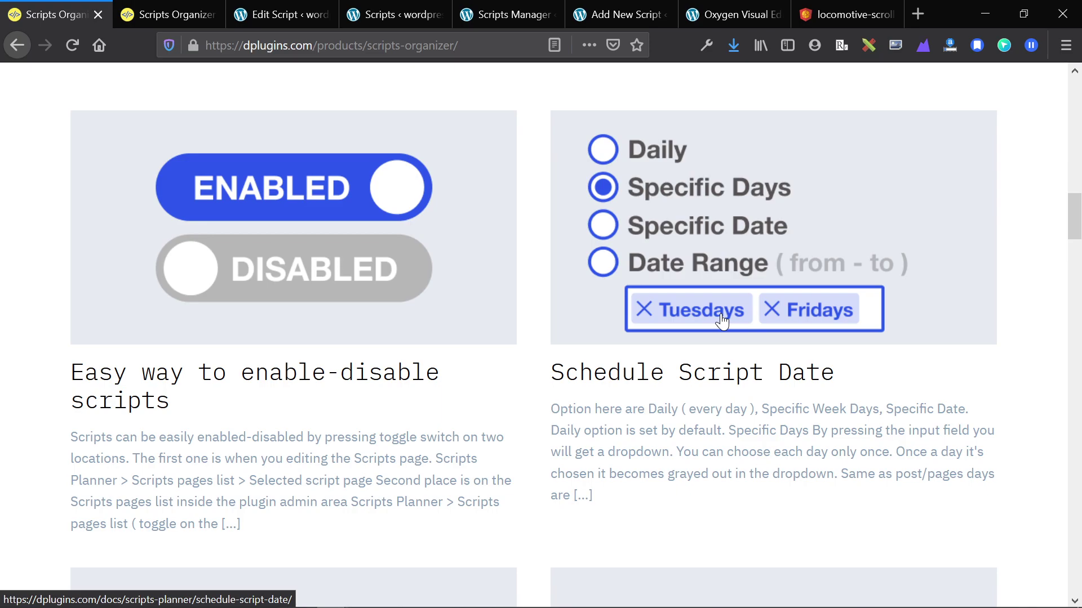
pyautogui.scroll(-8, 722, 320)
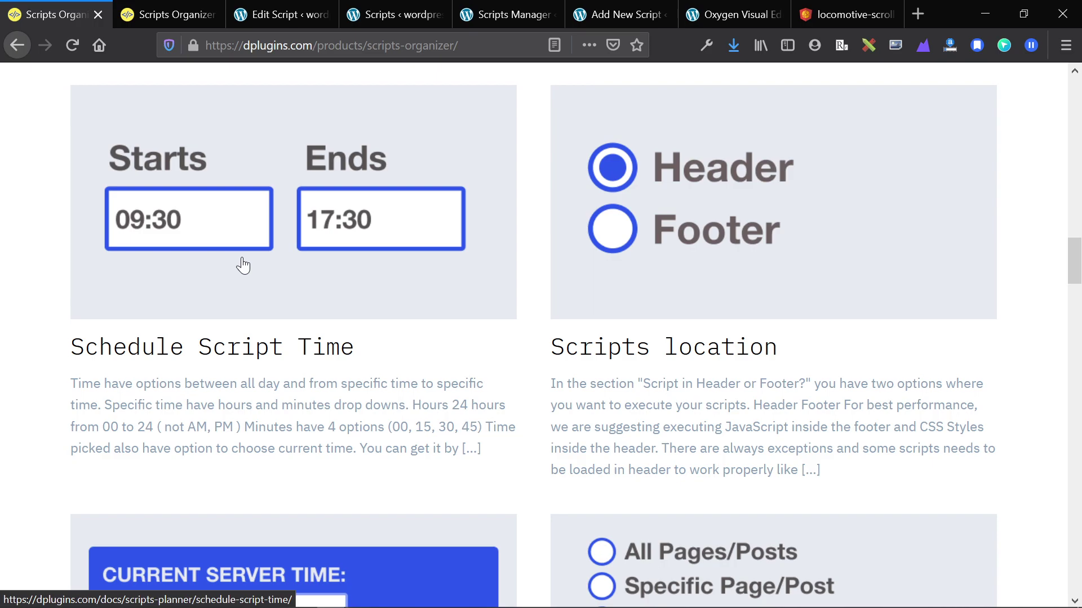
pyautogui.scroll(-1, 718, 273)
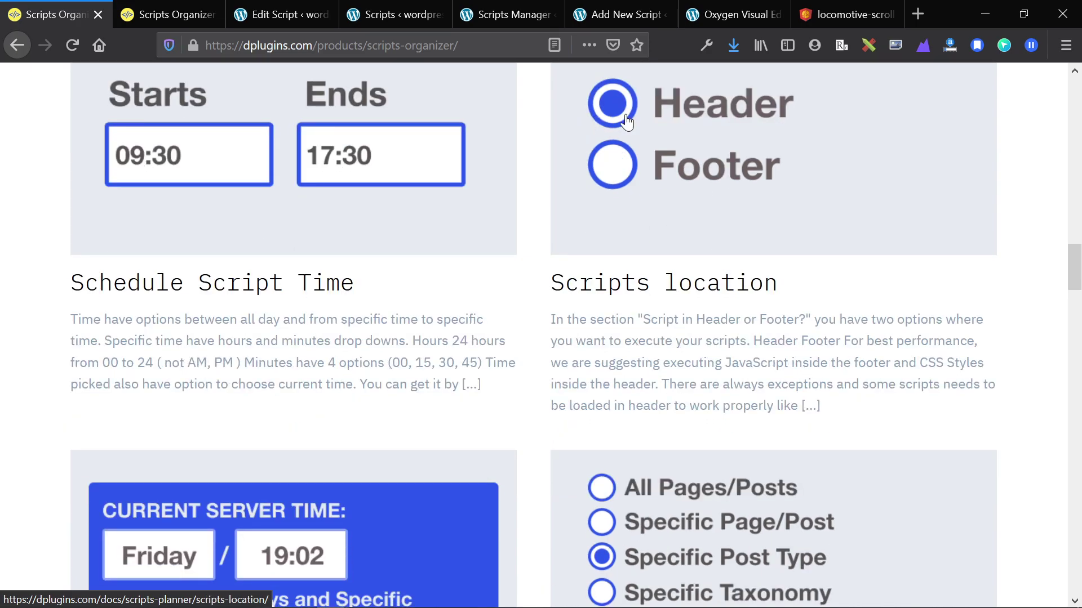
pyautogui.scroll(-3, 627, 121)
pyautogui.scroll(-1, 503, 432)
pyautogui.scroll(-10, 503, 433)
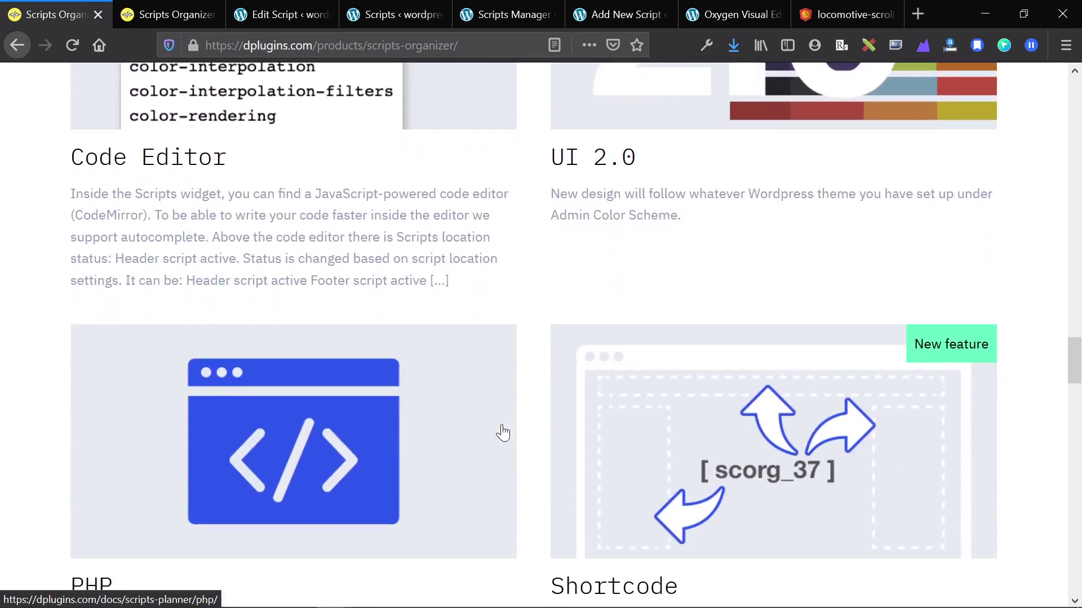
pyautogui.scroll(-8, 503, 433)
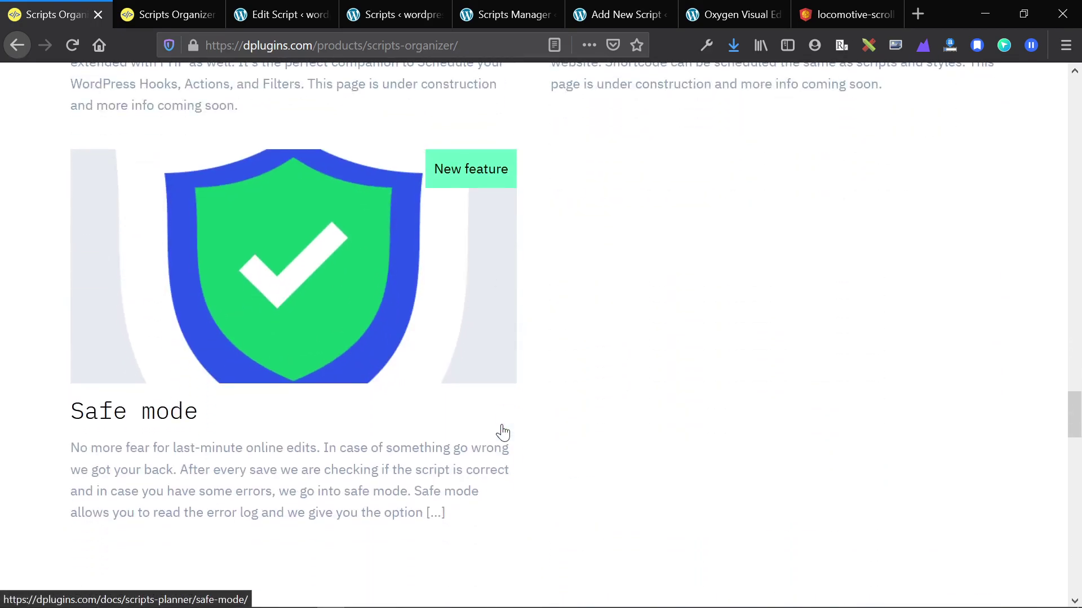
pyautogui.scroll(20, 503, 433)
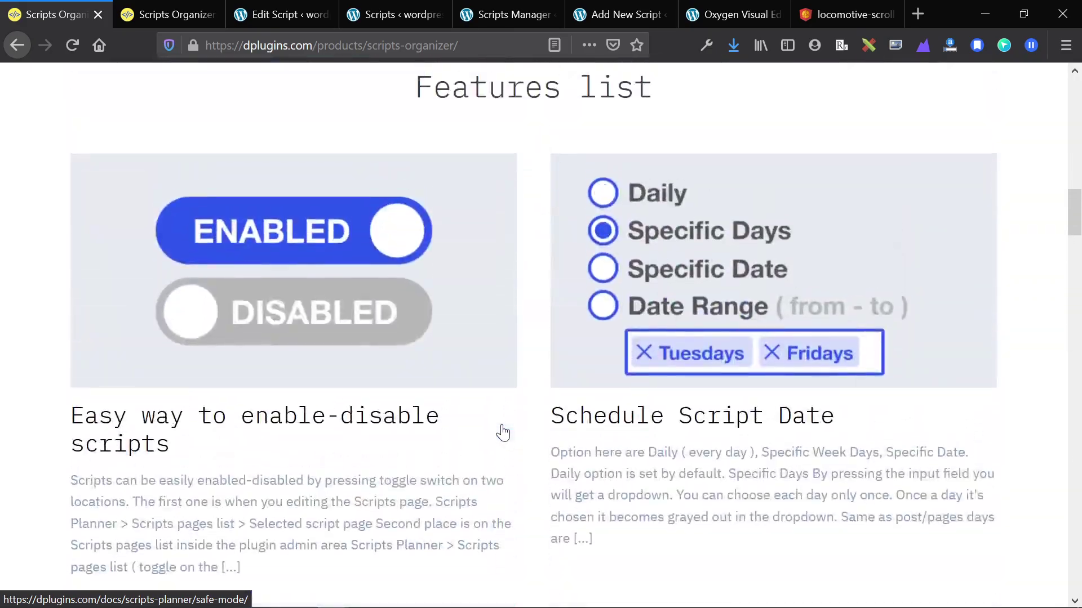
pyautogui.scroll(15, 503, 433)
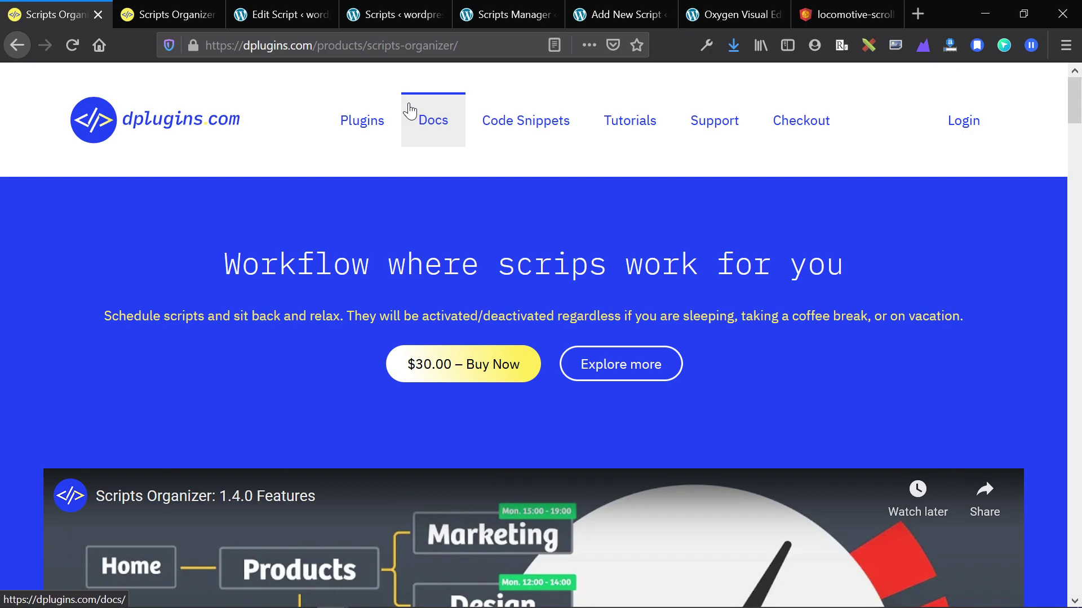
# - Switch to the Scripts Organizer documentation and read its Scripts location page
pyautogui.click(169, 14)
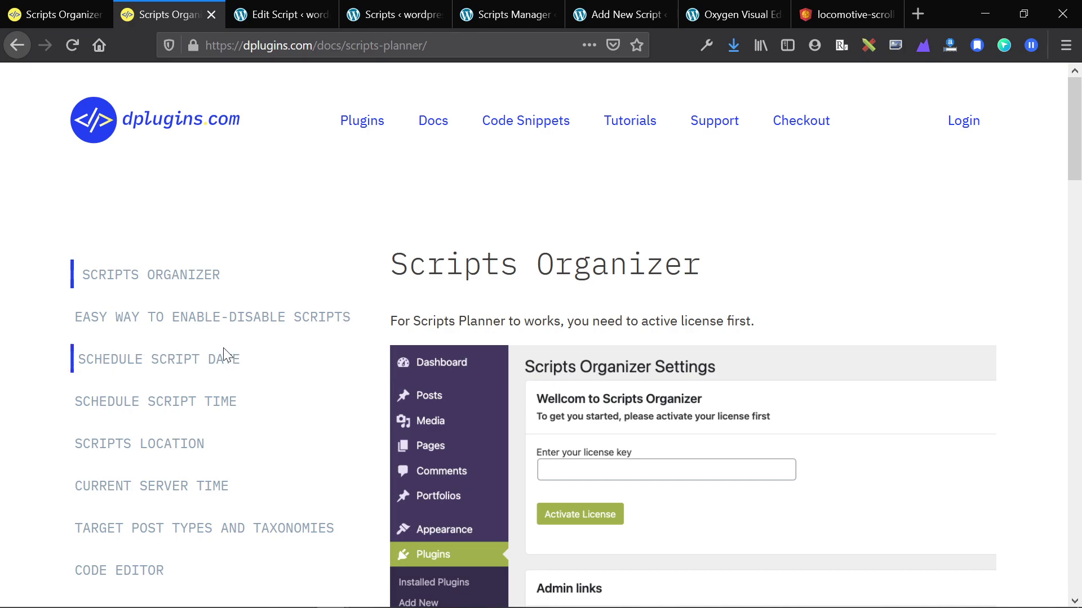
pyautogui.scroll(-2, 167, 310)
pyautogui.click(168, 333)
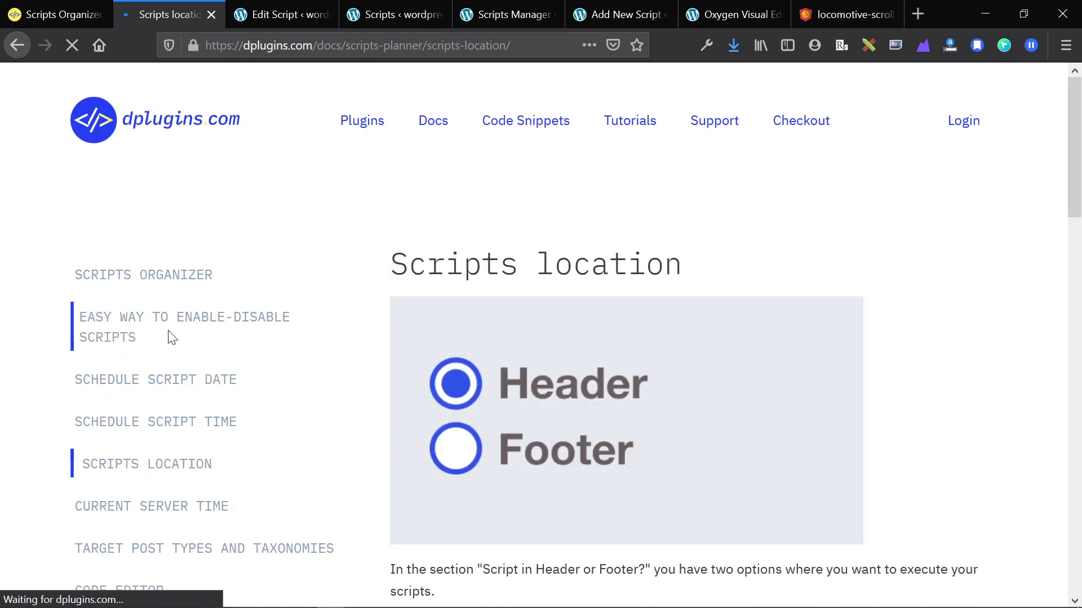
pyautogui.scroll(-8, 618, 376)
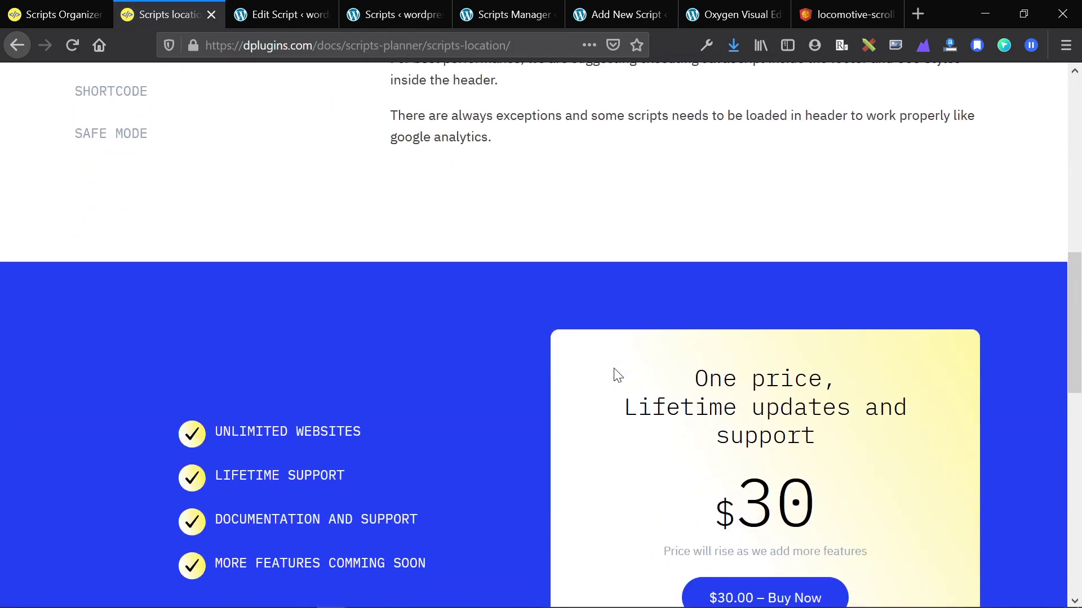
pyautogui.scroll(8, 613, 374)
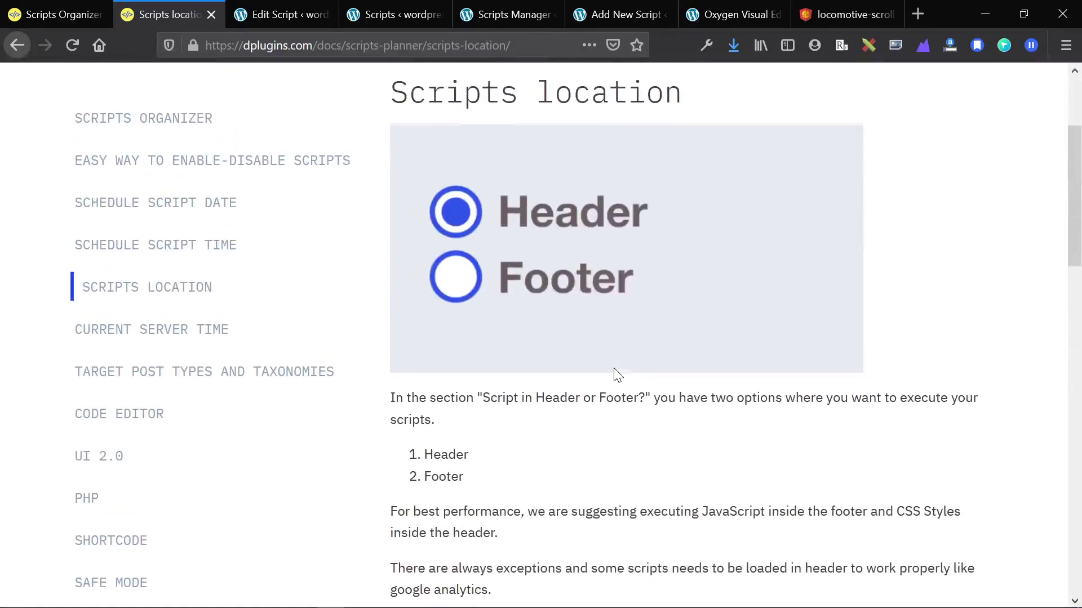
# - Open the Target Post Types and Taxonomies documentation page and examine the template targeting options
pyautogui.click(126, 380)
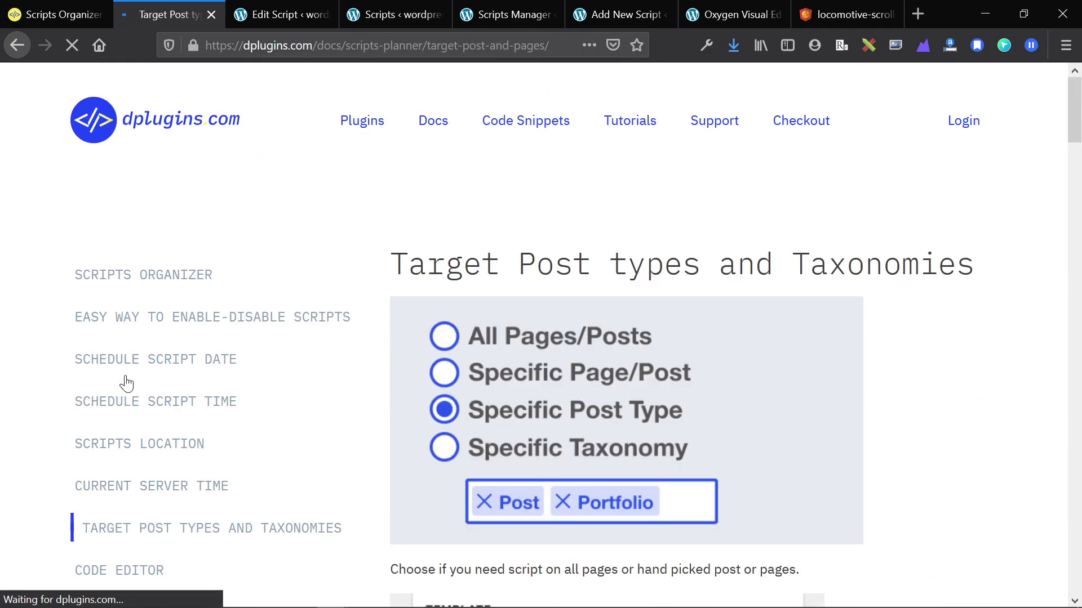
pyautogui.scroll(-5, 413, 404)
pyautogui.scroll(-7, 410, 401)
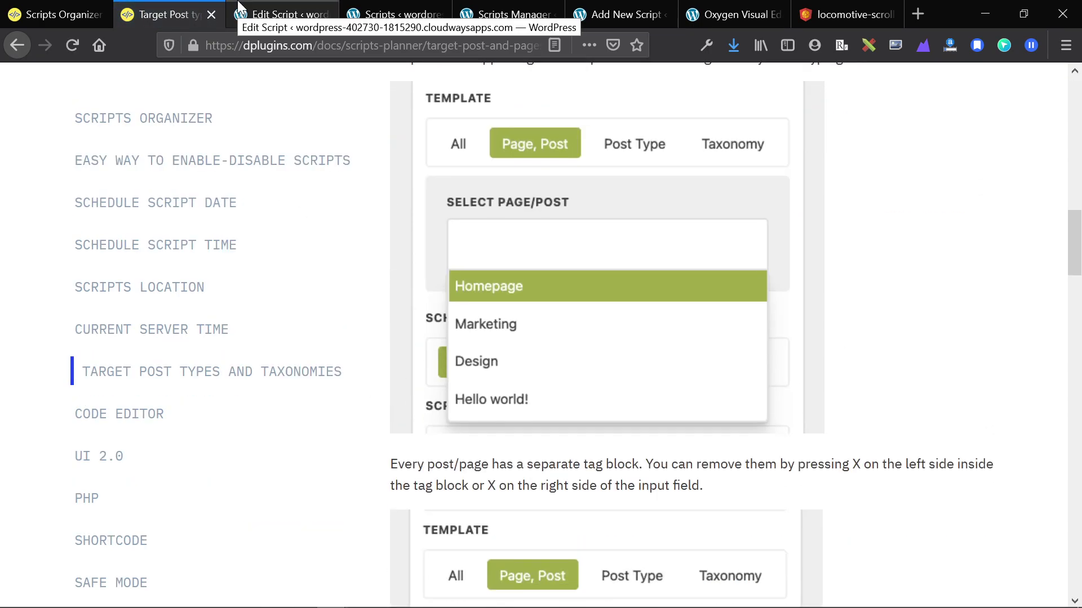
# - Switch to the WordPress Scripts list and examine the Wednesday Bubble script's enable toggle and shortcode
pyautogui.click(361, 8)
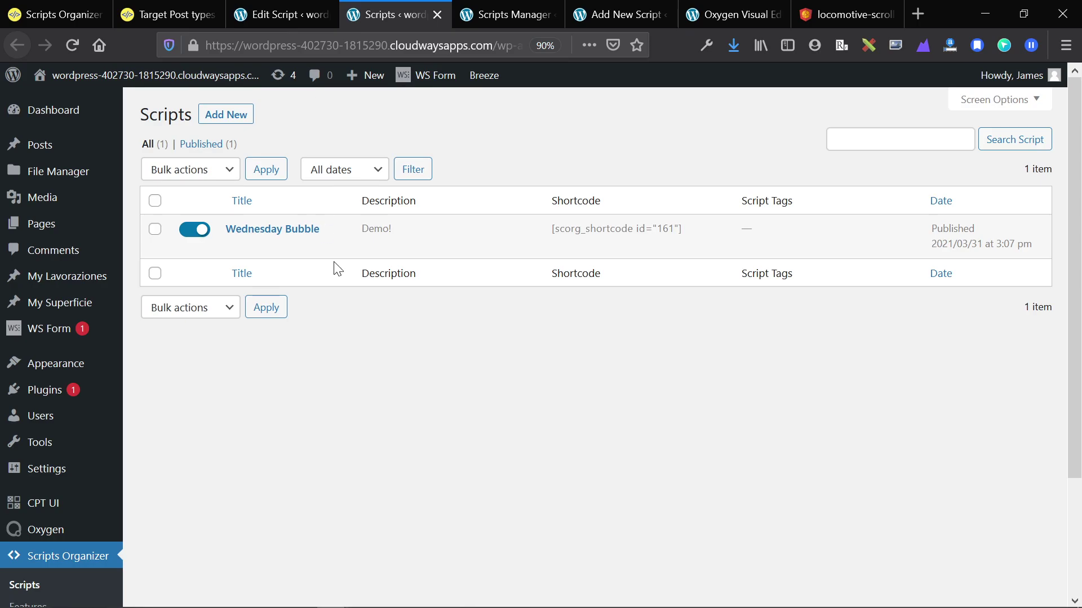
pyautogui.scroll(-1, 377, 389)
pyautogui.scroll(-1, 67, 535)
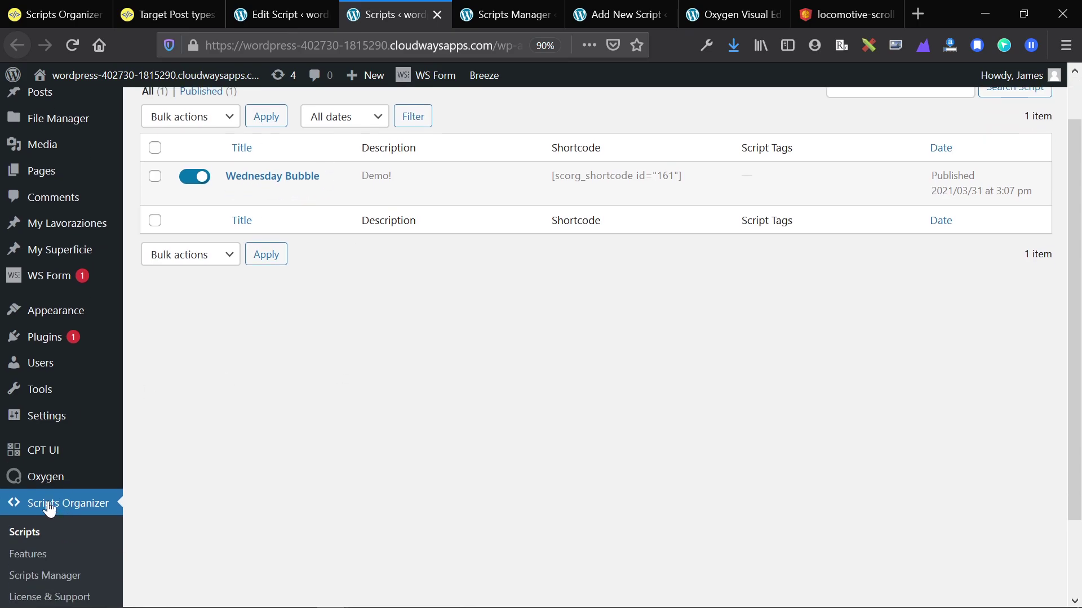
pyautogui.scroll(-2, 227, 438)
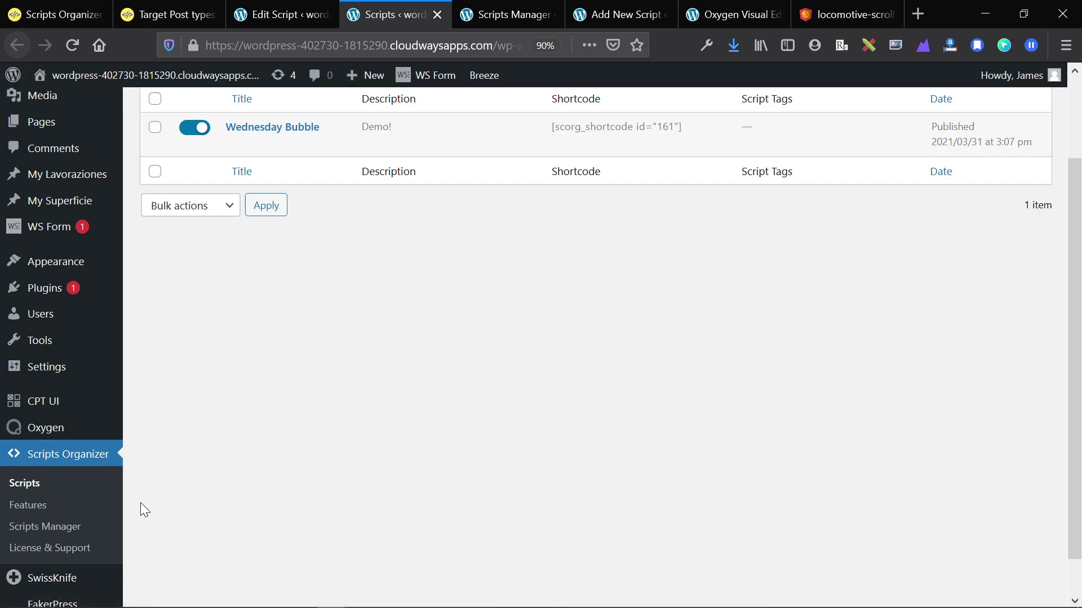
pyautogui.scroll(3, 216, 312)
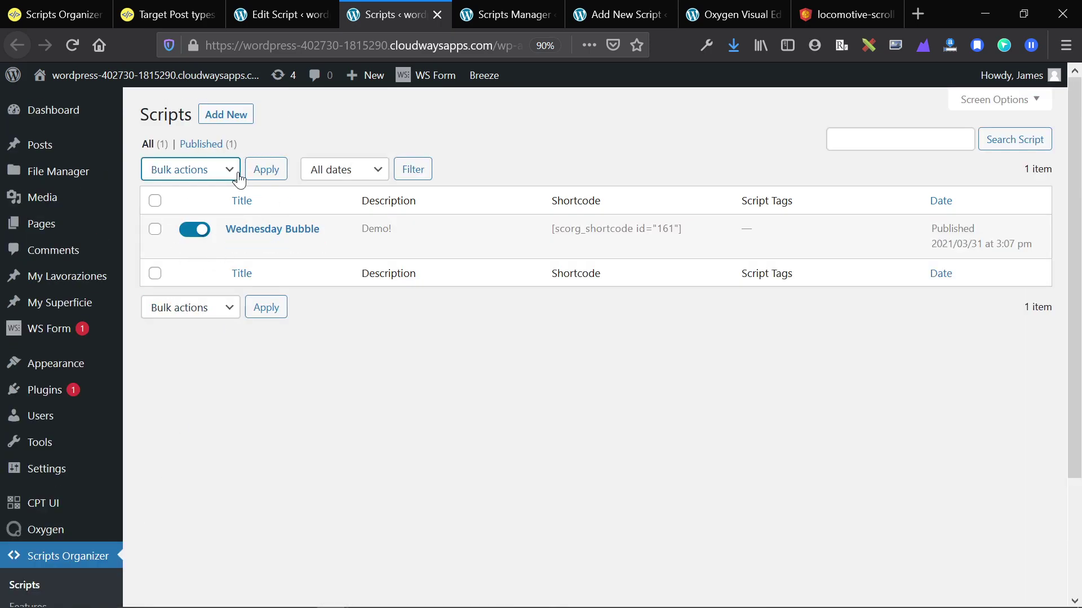
pyautogui.click(198, 232)
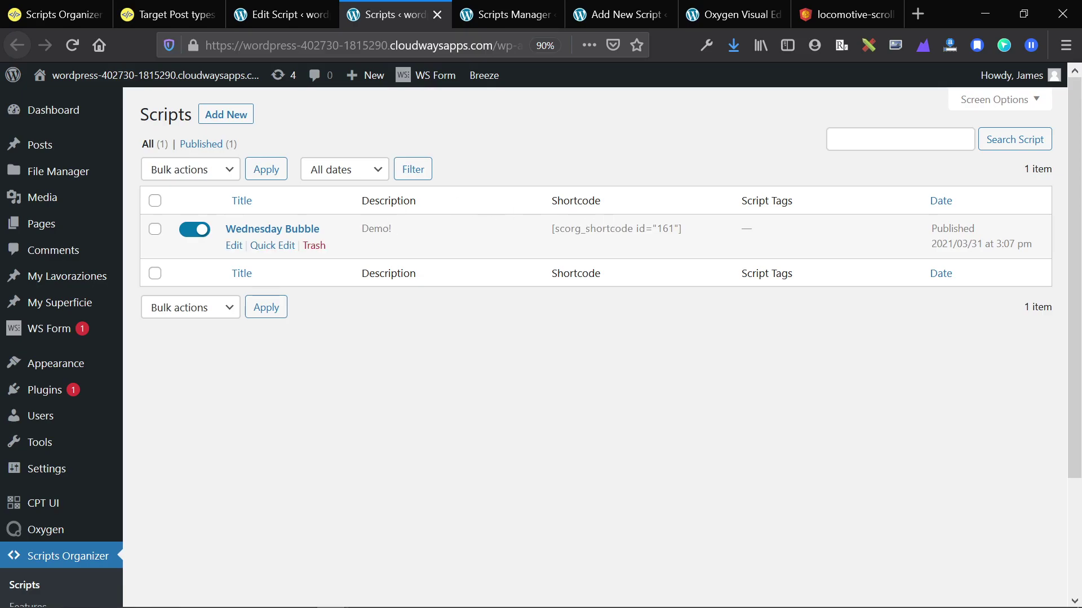
pyautogui.moveTo(551, 228); pyautogui.dragTo(682, 229)
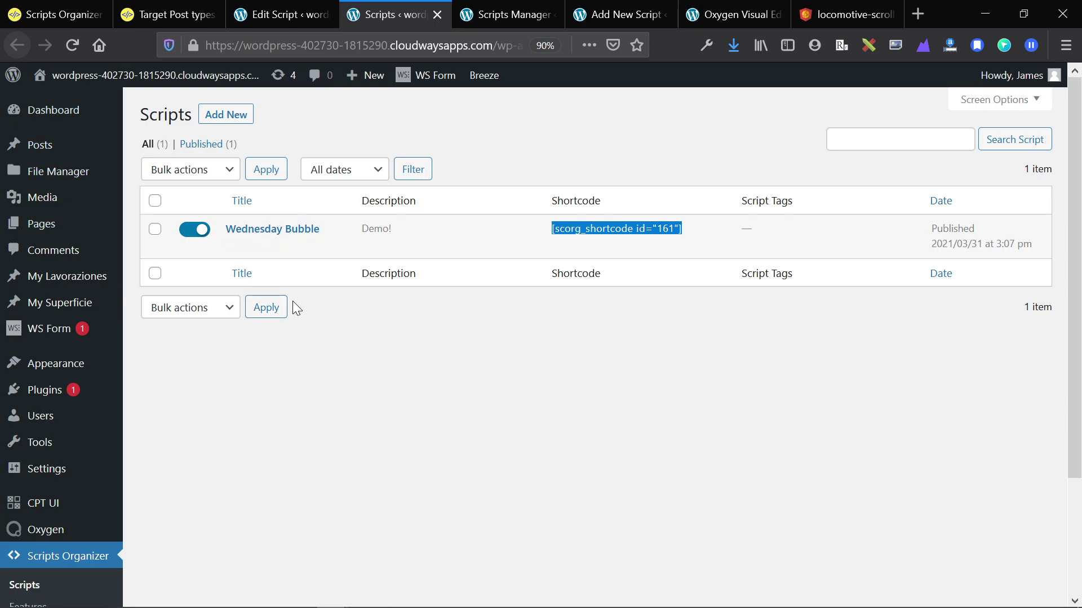
# - Open the Scripts Organizer Features page to examine which features can be activated
pyautogui.scroll(-3, 293, 301)
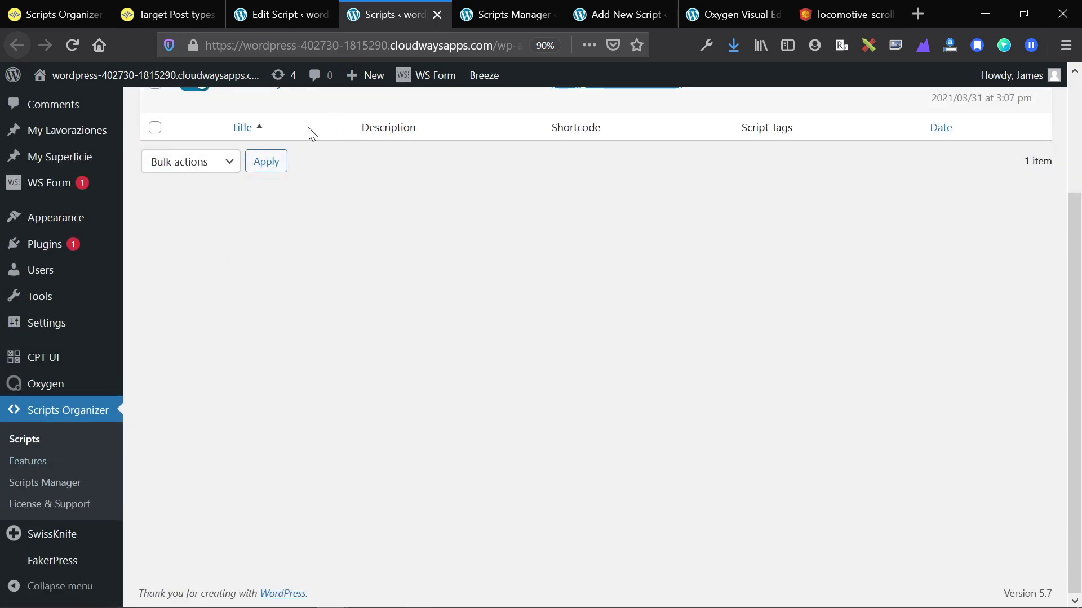
pyautogui.click(23, 465)
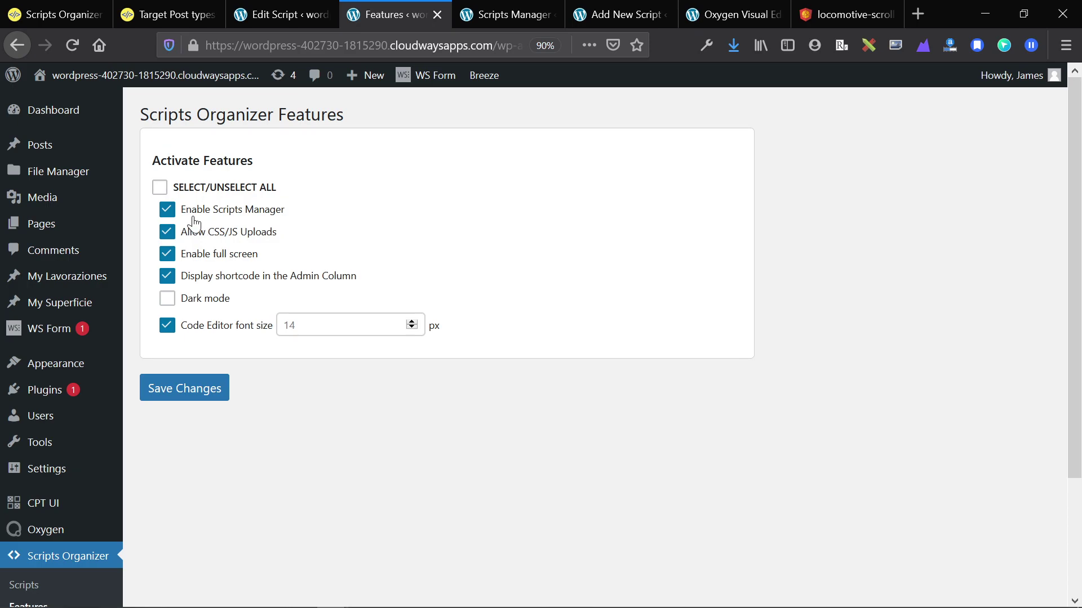
# - Go to the Scripts Manager and open the Locomotive script's settings for editing
pyautogui.scroll(-3, 197, 227)
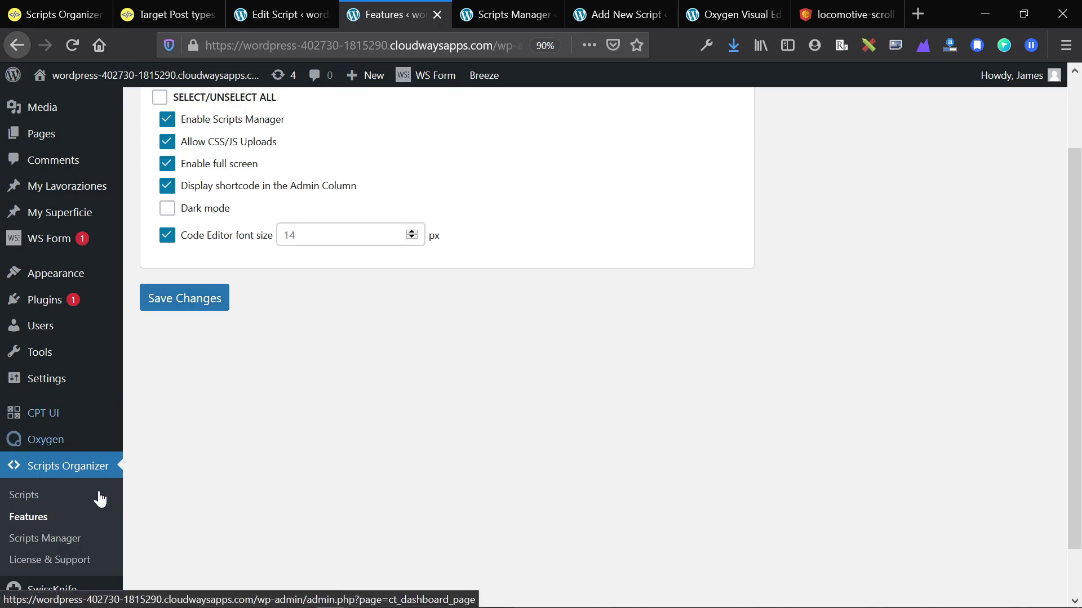
pyautogui.click(53, 538)
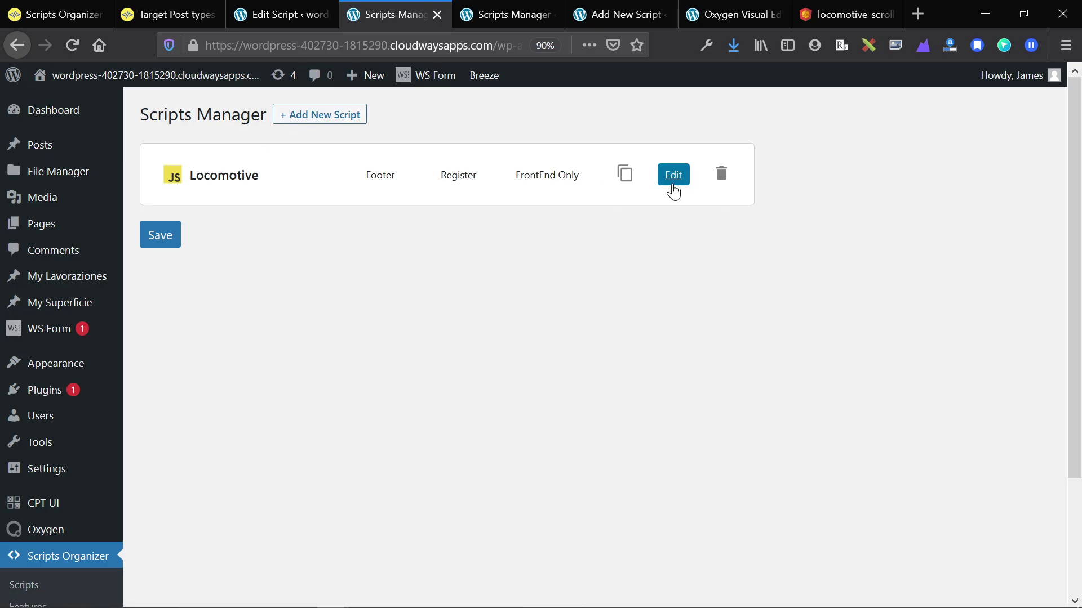
pyautogui.click(673, 186)
pyautogui.scroll(-1, 263, 220)
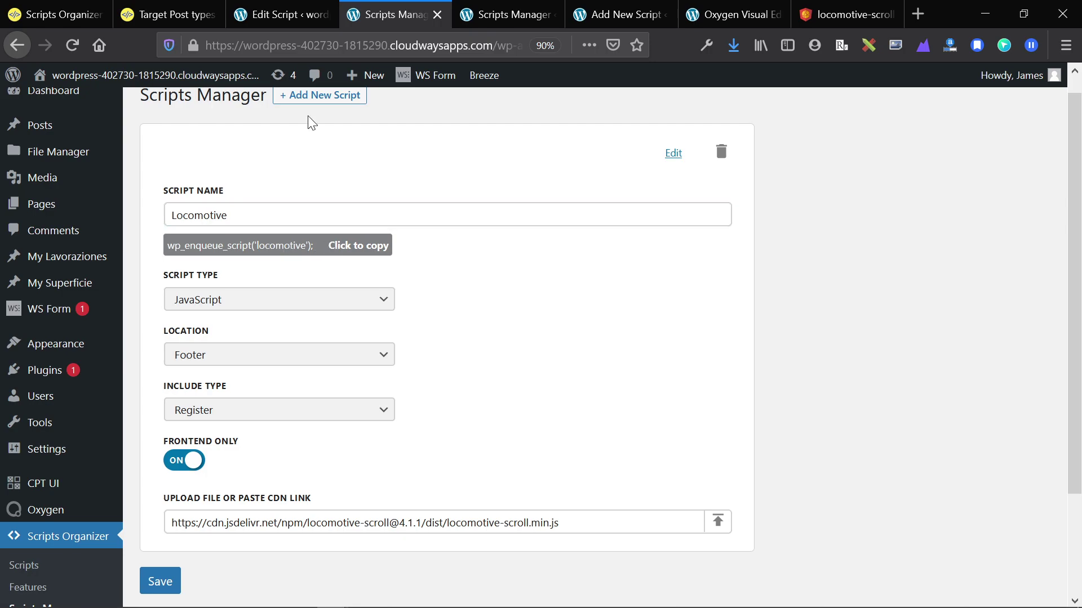
# - Examine the choices for the Locomotive script's Script Type, Location and Include Type without changing them
pyautogui.scroll(-2, 333, 191)
pyautogui.click(354, 248)
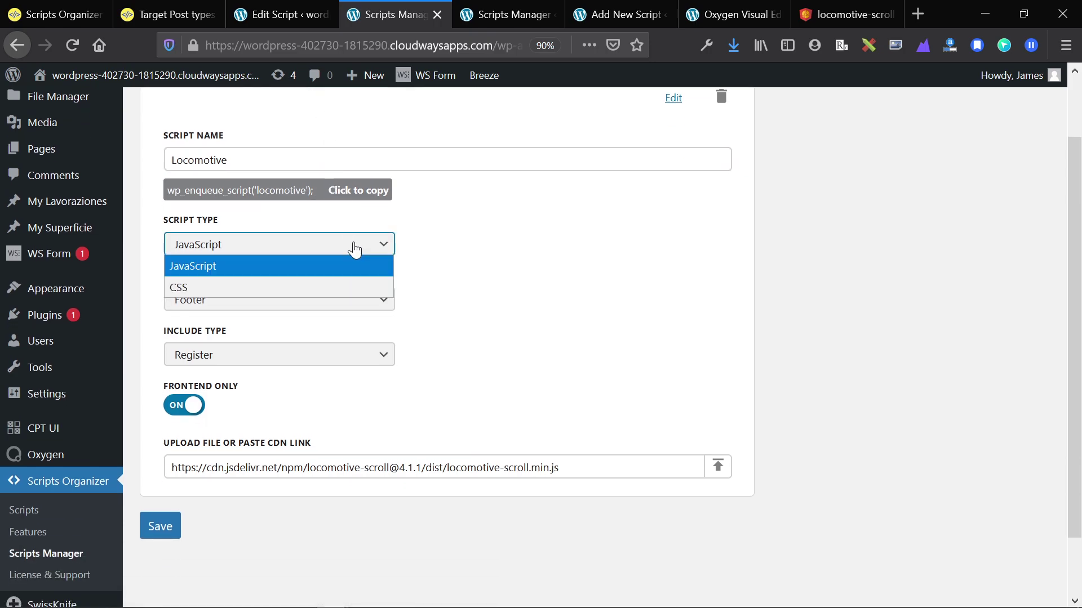
pyautogui.click(355, 250)
pyautogui.click(357, 303)
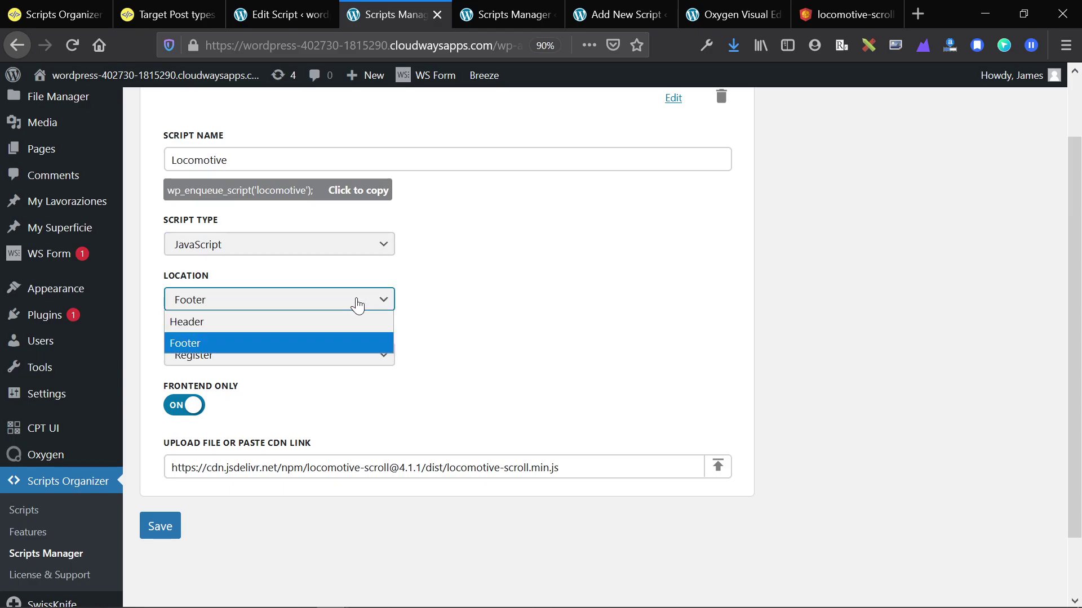
pyautogui.click(357, 304)
pyautogui.click(353, 359)
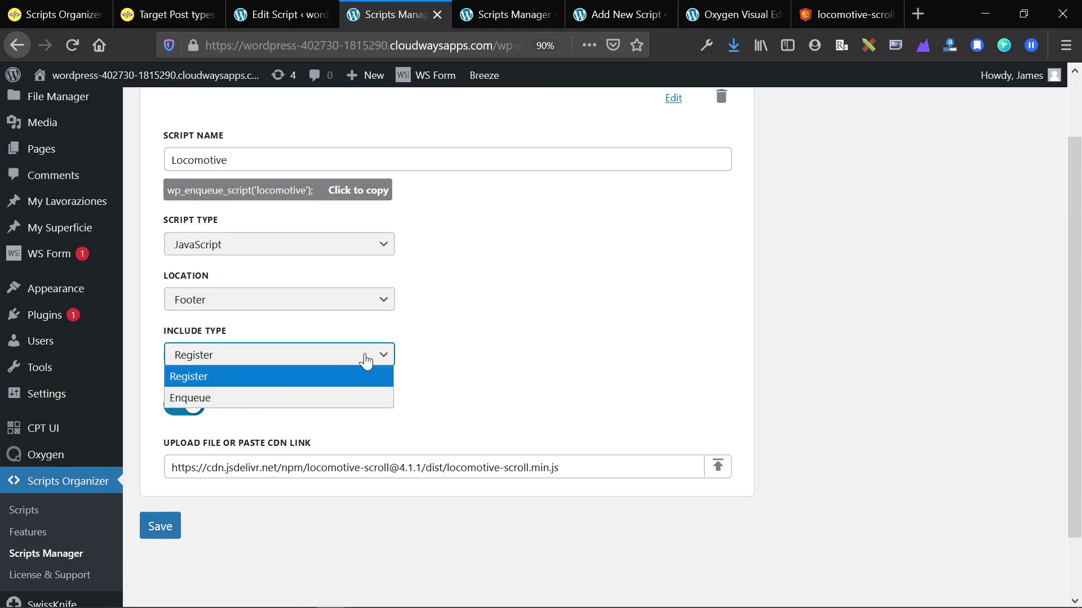
pyautogui.click(366, 359)
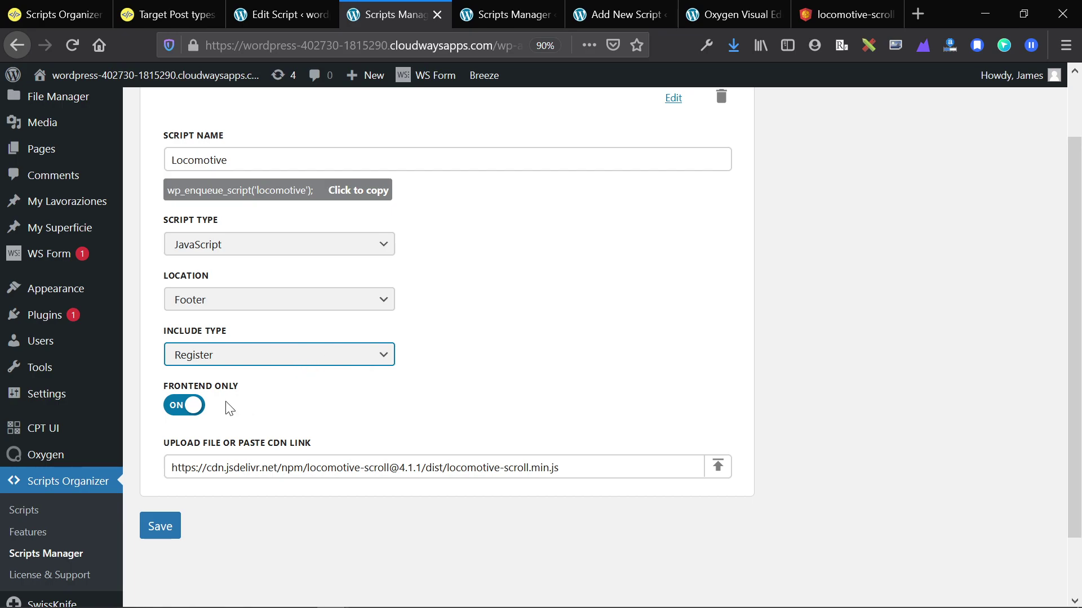
# - Switch the Locomotive script's Frontend Only option off and back on, and go to the upload or CDN link field
pyautogui.click(193, 410)
pyautogui.click(193, 410)
pyautogui.press('Tab')
pyautogui.click(533, 485)
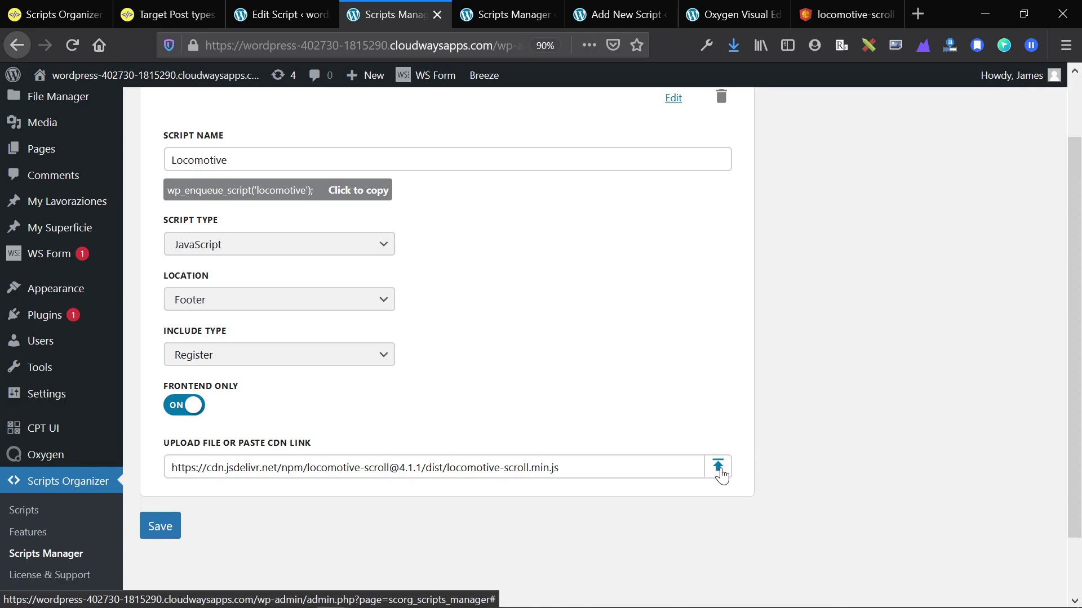
pyautogui.scroll(3, 720, 474)
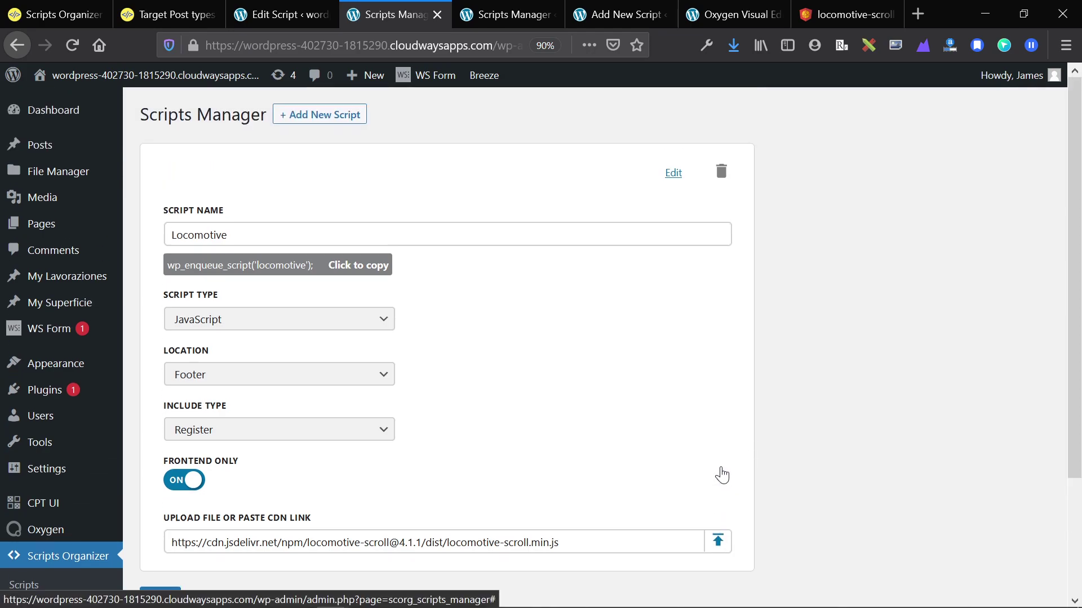
pyautogui.scroll(-3, 720, 473)
pyautogui.scroll(3, 620, 428)
pyautogui.scroll(-3, 397, 350)
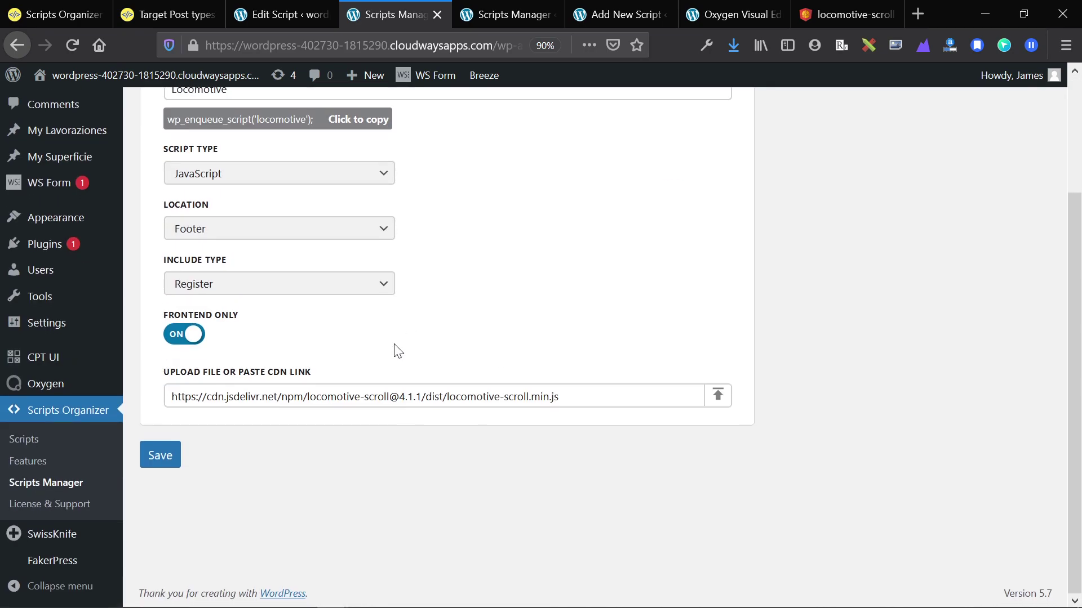
# - Close the extra Edit Script and Scripts Manager browser tabs, and open the Wednesday Bubble script from the scripts list for editing
pyautogui.click(296, 12)
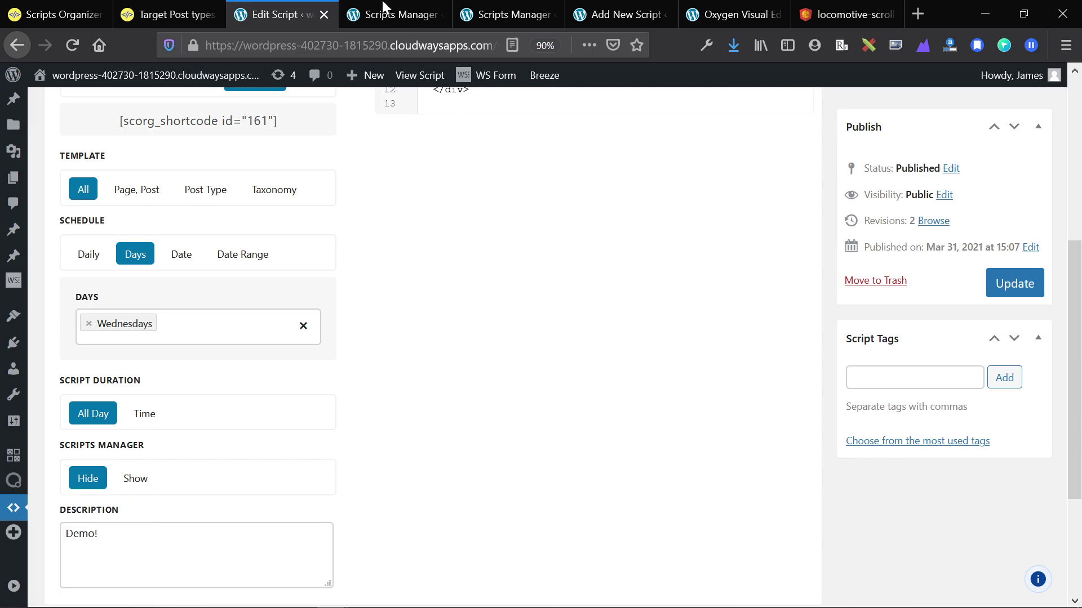
pyautogui.click(329, 14)
pyautogui.click(329, 14)
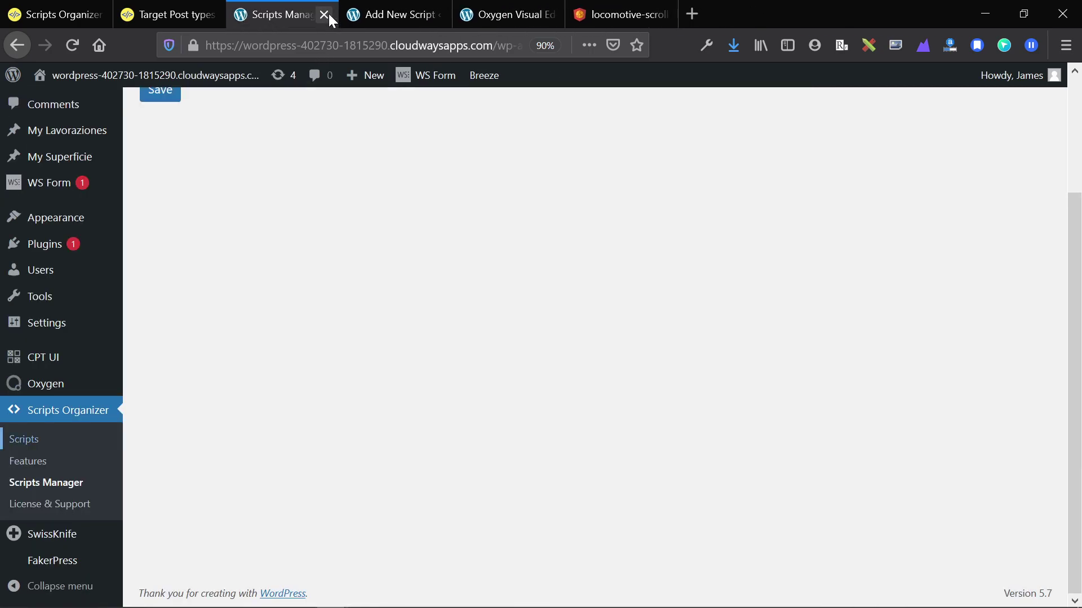
pyautogui.scroll(3, 247, 253)
pyautogui.scroll(-3, 40, 496)
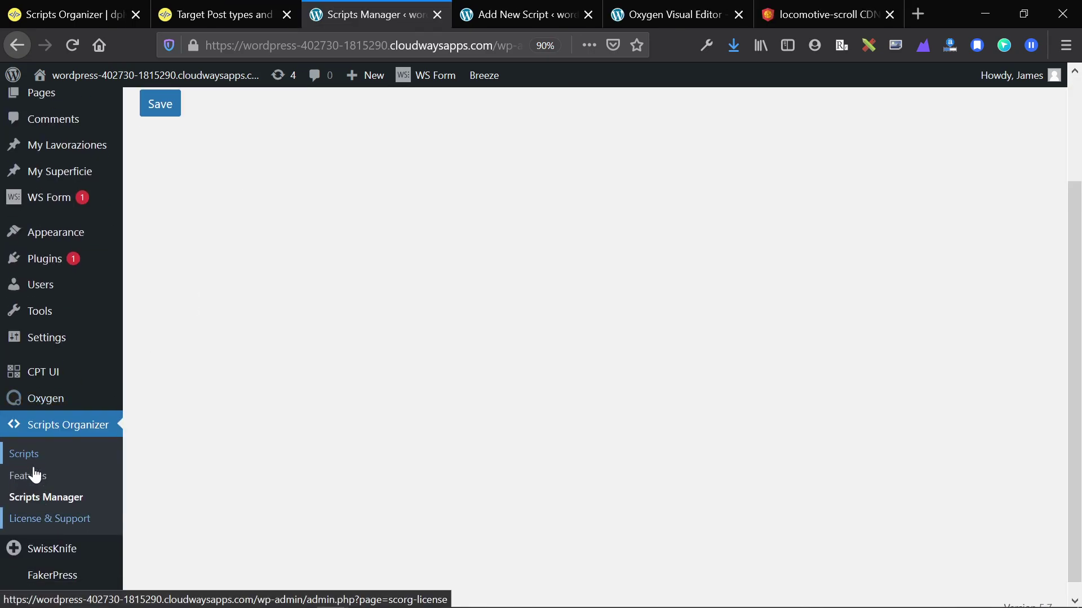
pyautogui.scroll(3, 274, 395)
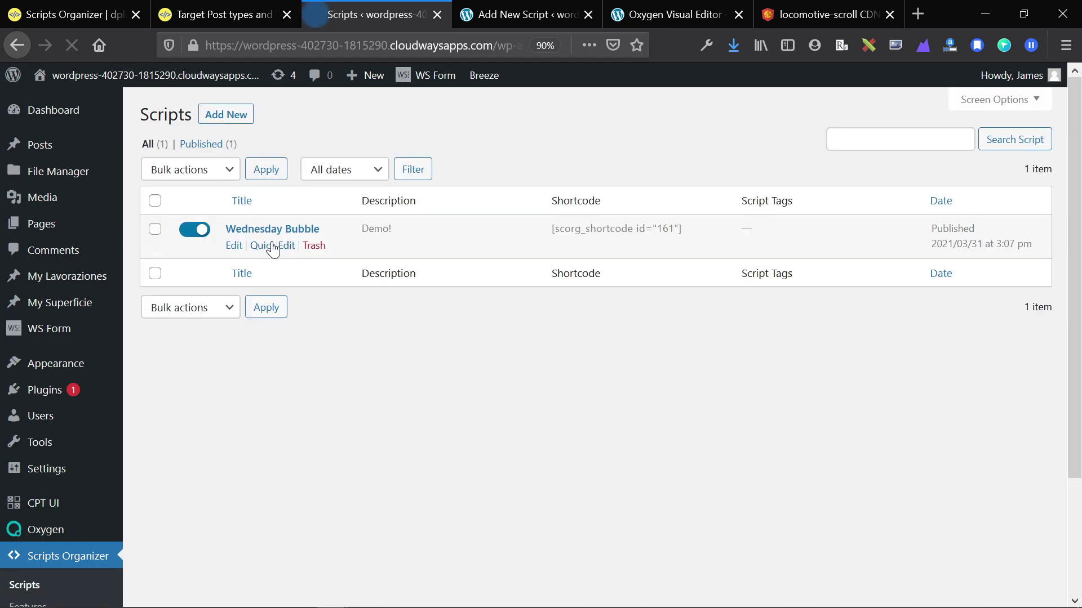
pyautogui.click(250, 229)
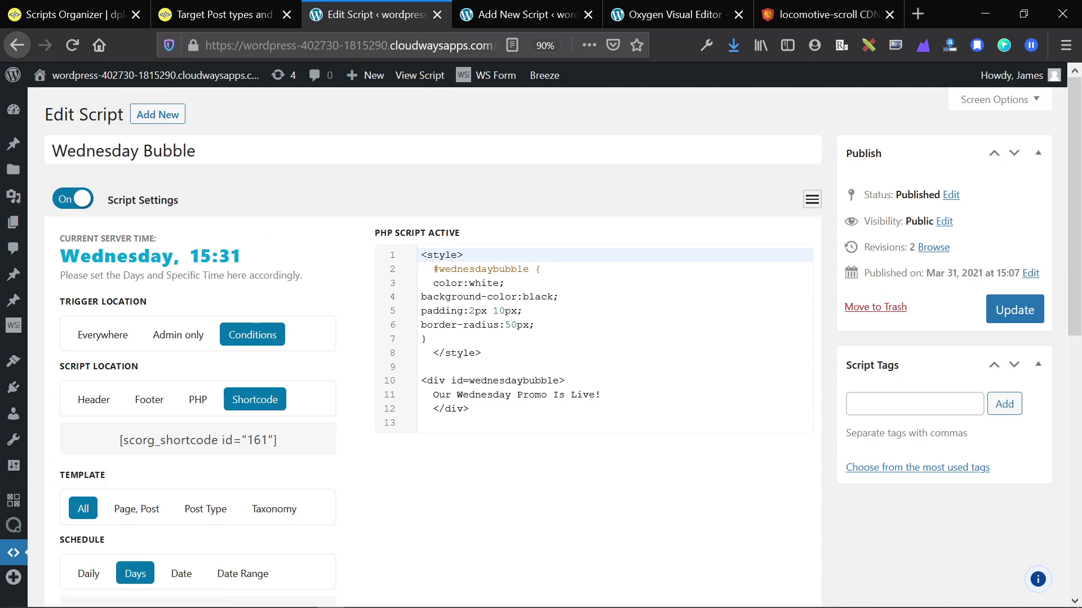
# - Look over the Wednesday Bubble script's title and settings, switching the script off and back on
pyautogui.scroll(-1, 271, 227)
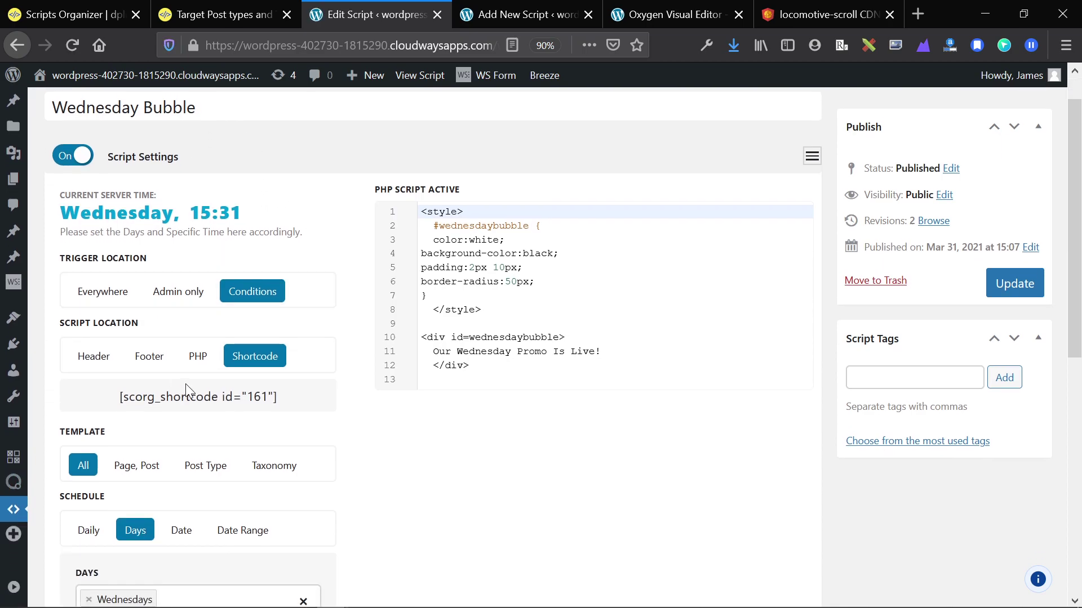
pyautogui.scroll(-5, 360, 265)
pyautogui.scroll(6, 352, 239)
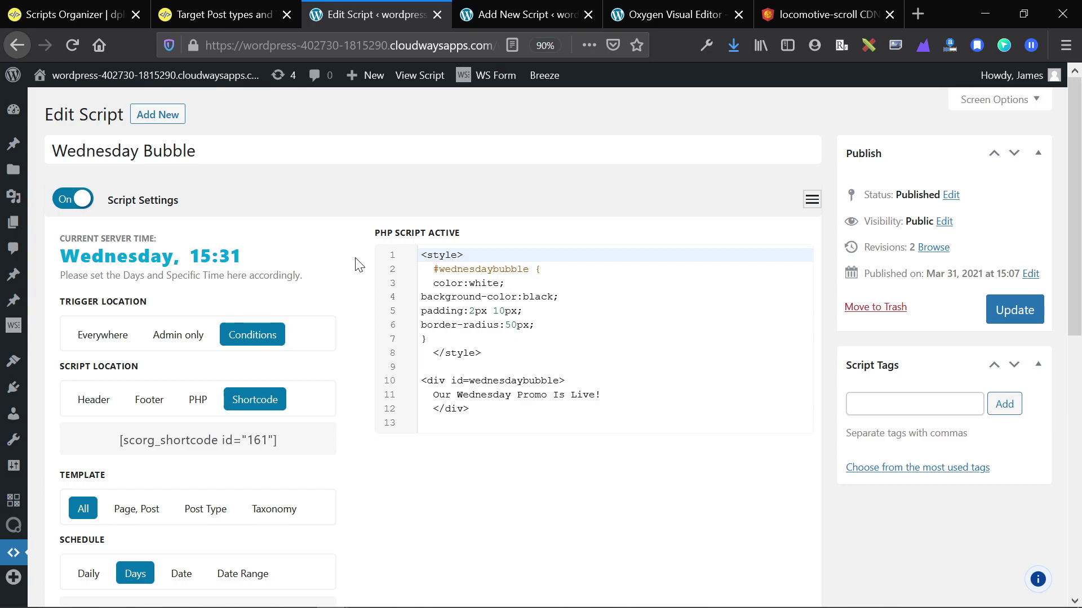
pyautogui.click(332, 151)
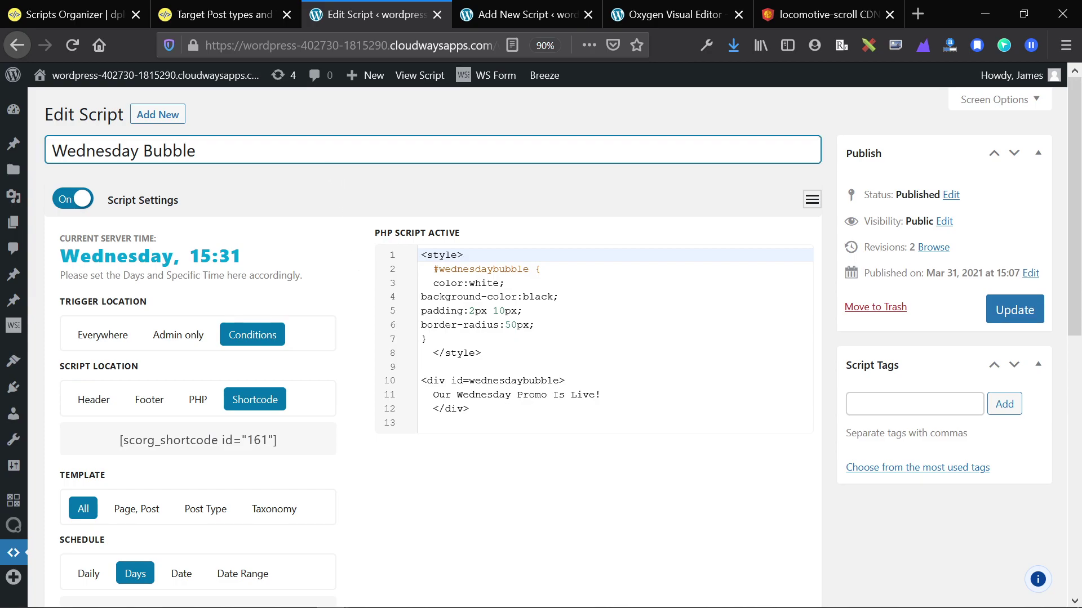
pyautogui.click(74, 198)
pyautogui.click(73, 199)
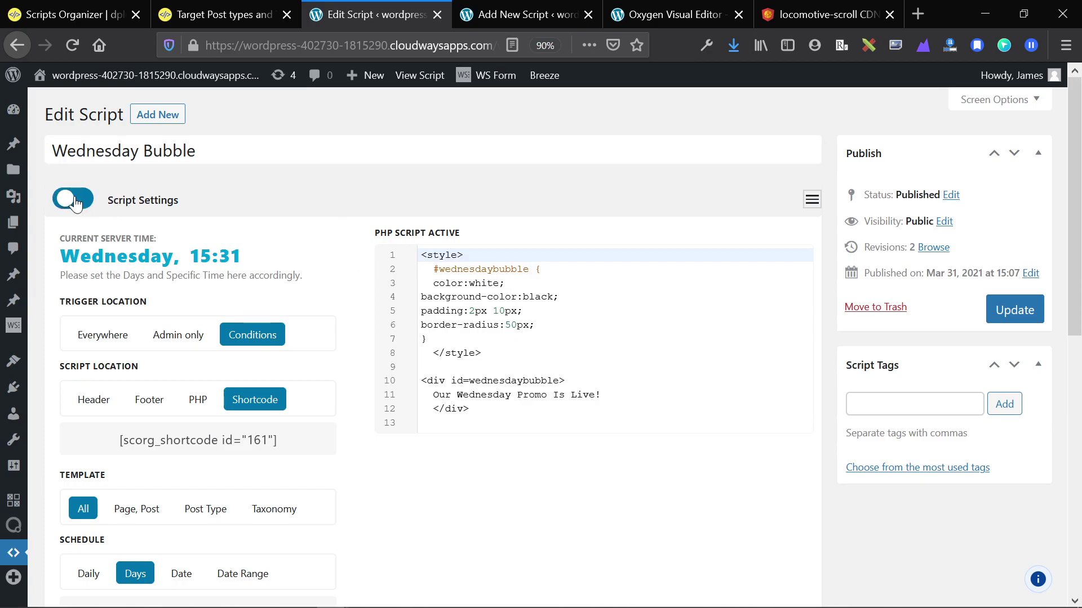
# - Highlight the current server time in the script settings to point it out, and clear the selection
pyautogui.moveTo(61, 256); pyautogui.dragTo(241, 256)
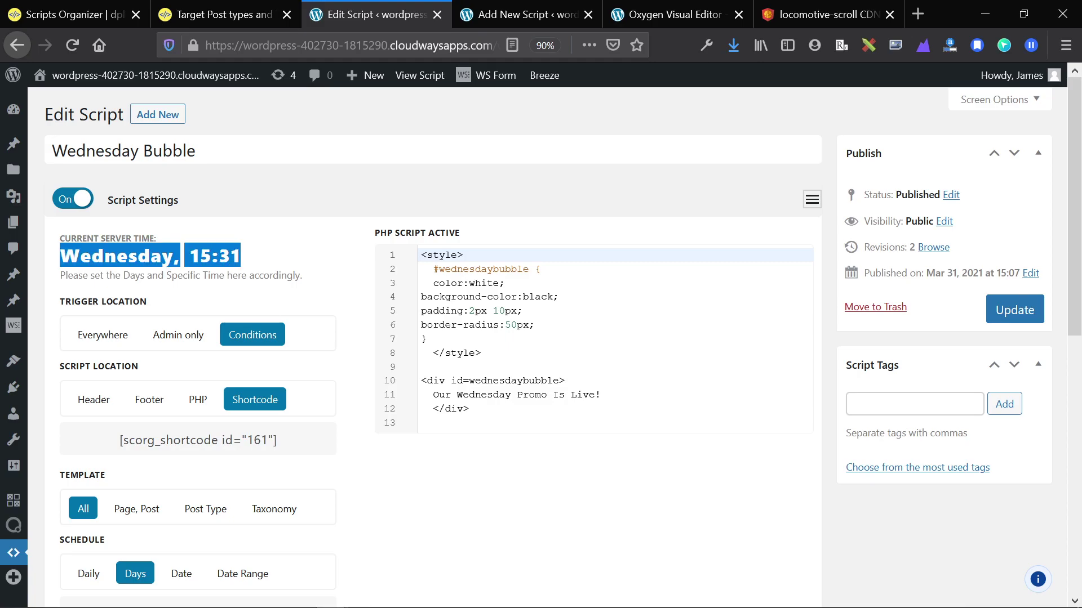
pyautogui.click(241, 256)
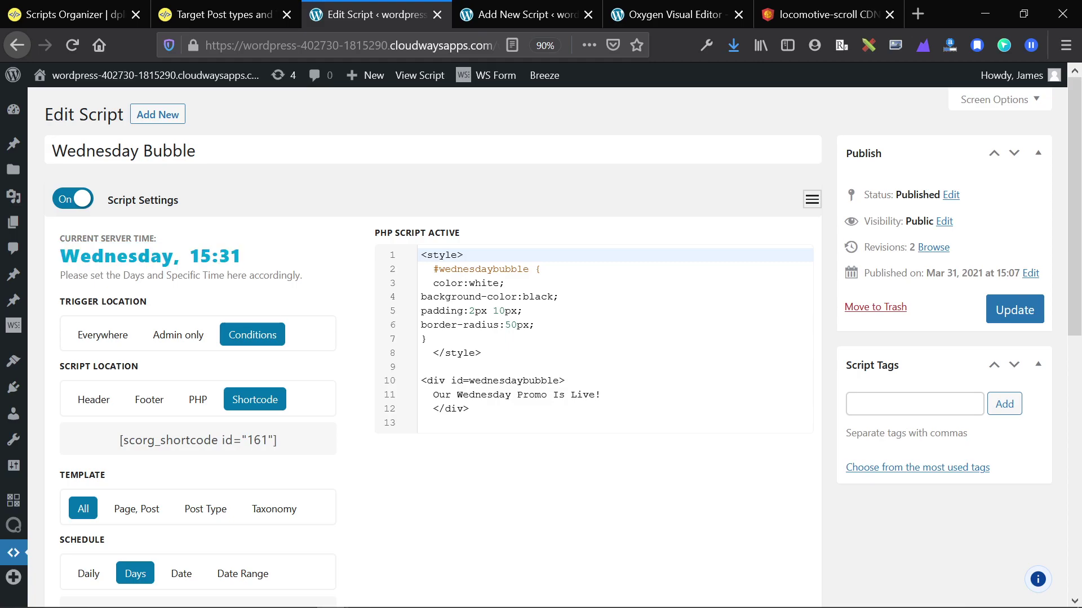
pyautogui.moveTo(60, 255); pyautogui.dragTo(241, 256)
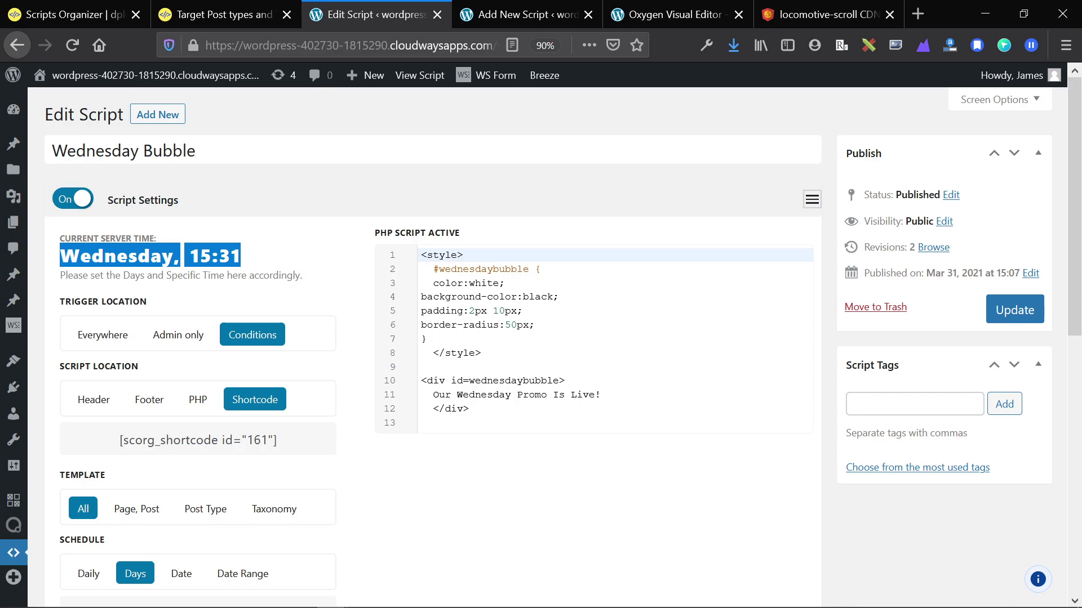
pyautogui.click(241, 255)
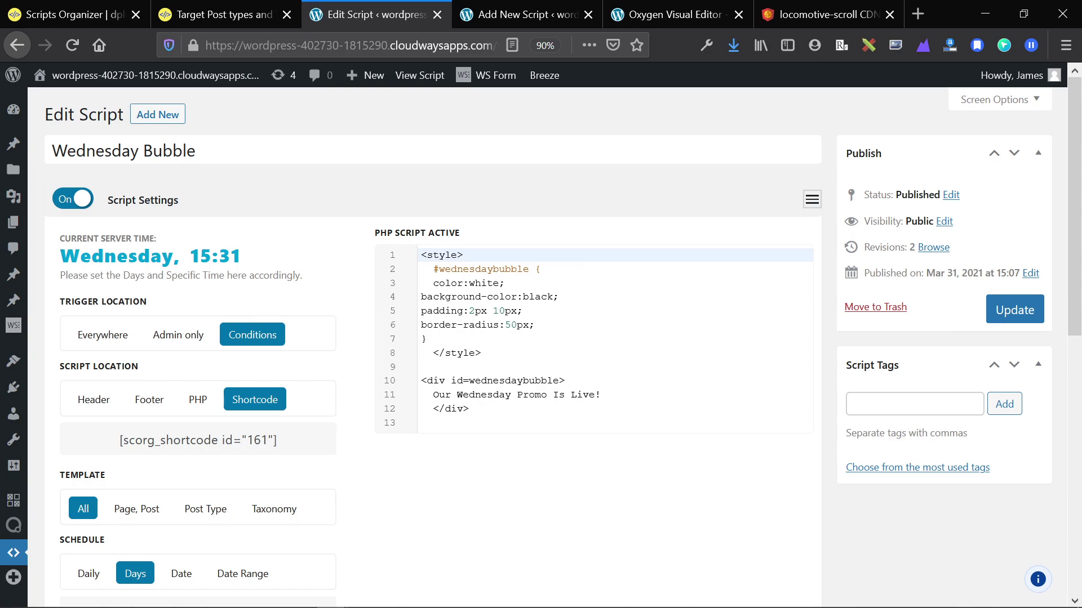
# - Examine the Script Location choices, including PHP and Shortcode, and highlight the script's shortcode
pyautogui.scroll(-1, 127, 259)
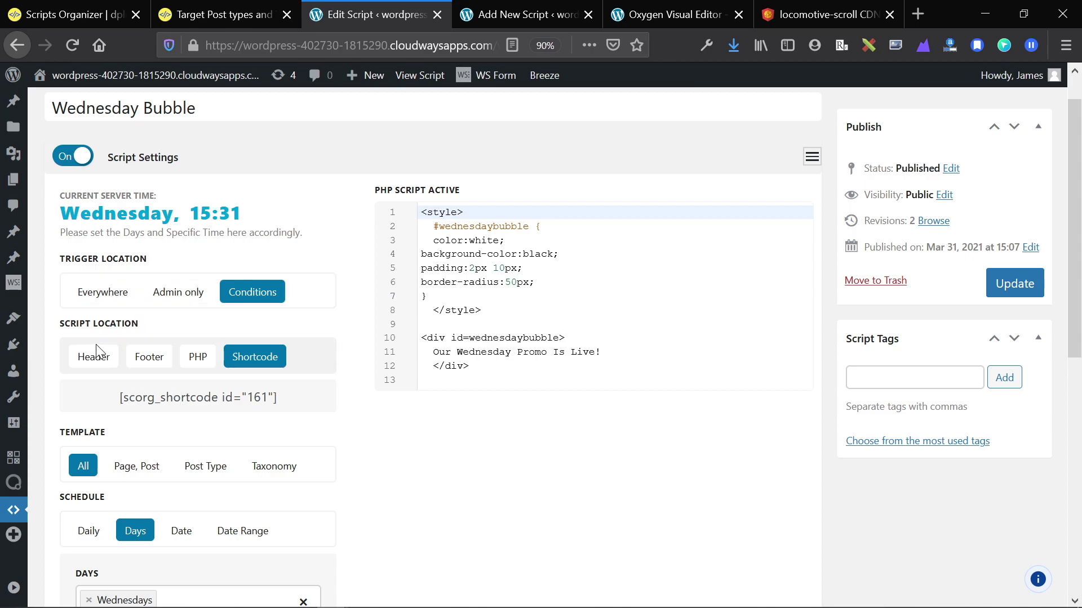
pyautogui.doubleClick(189, 360)
pyautogui.click(191, 358)
pyautogui.click(211, 363)
pyautogui.click(264, 397)
pyautogui.click(264, 397)
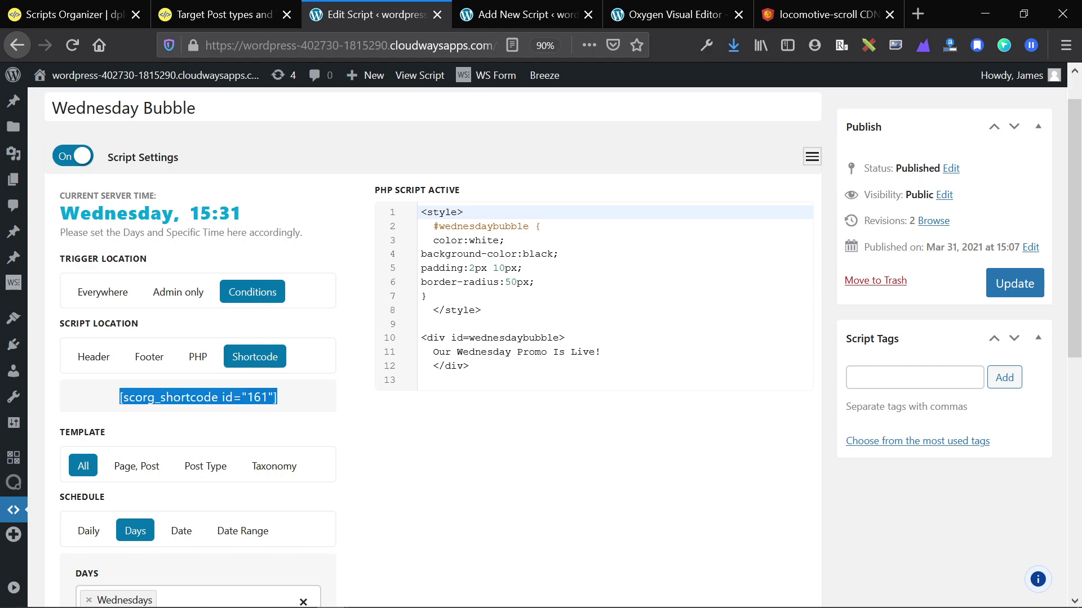
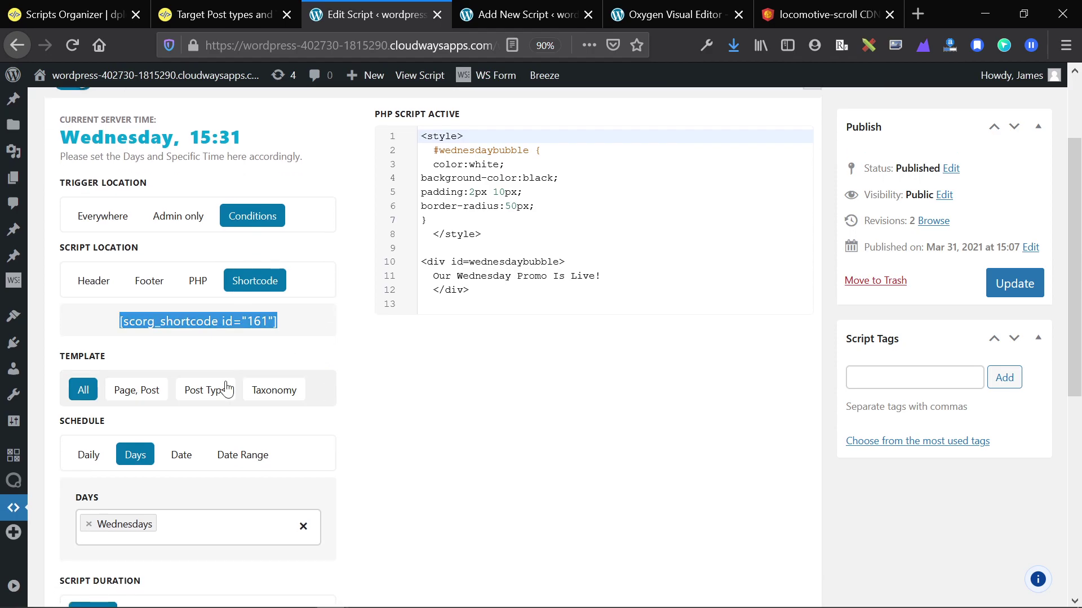
# - Switch the Trigger Location to Everywhere and back to Conditions, and browse the pages and posts offered by the Page, Post template option
pyautogui.click(111, 222)
pyautogui.click(248, 219)
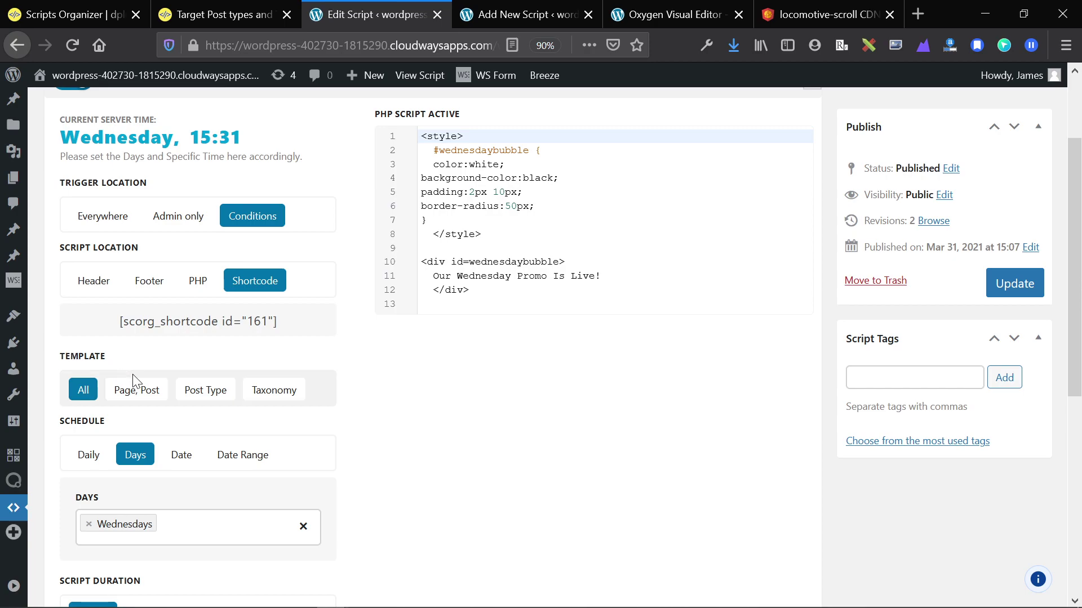
pyautogui.click(130, 391)
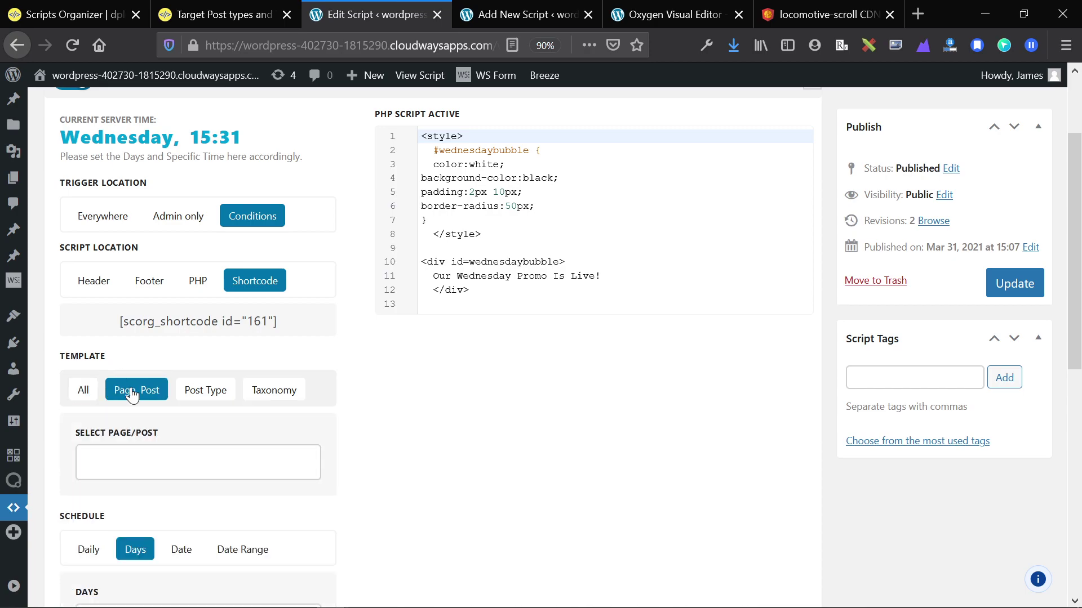
pyautogui.click(137, 462)
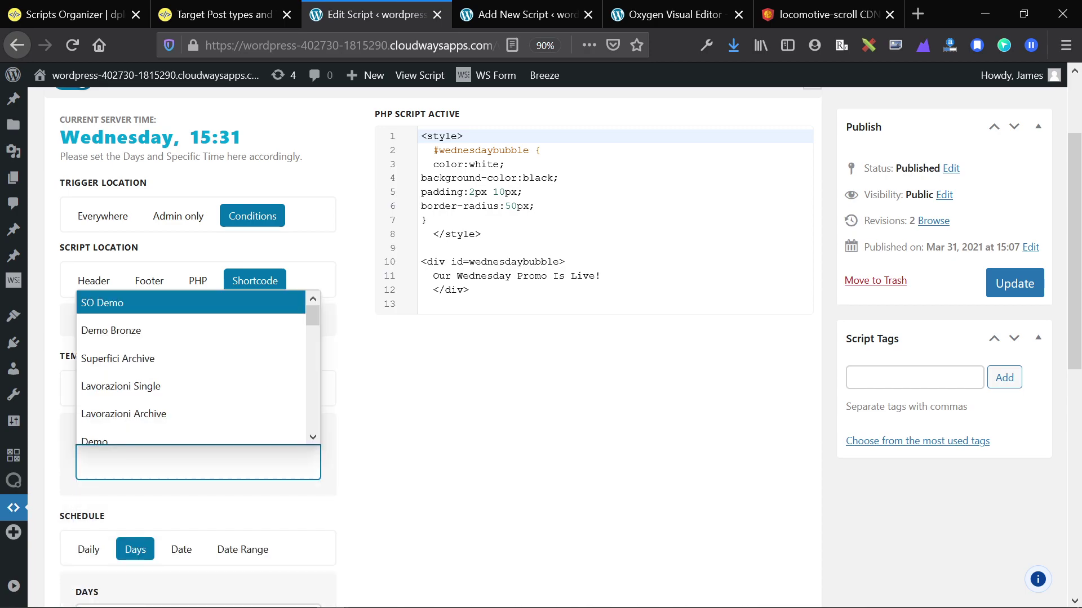
pyautogui.scroll(-5, 136, 370)
pyautogui.scroll(3, 135, 377)
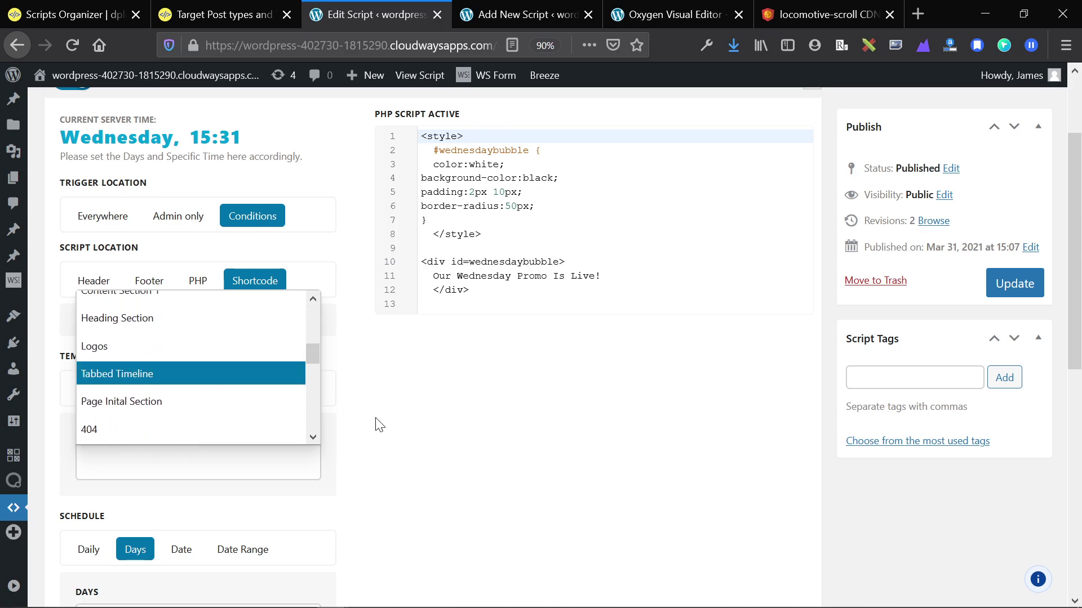
pyautogui.click(378, 428)
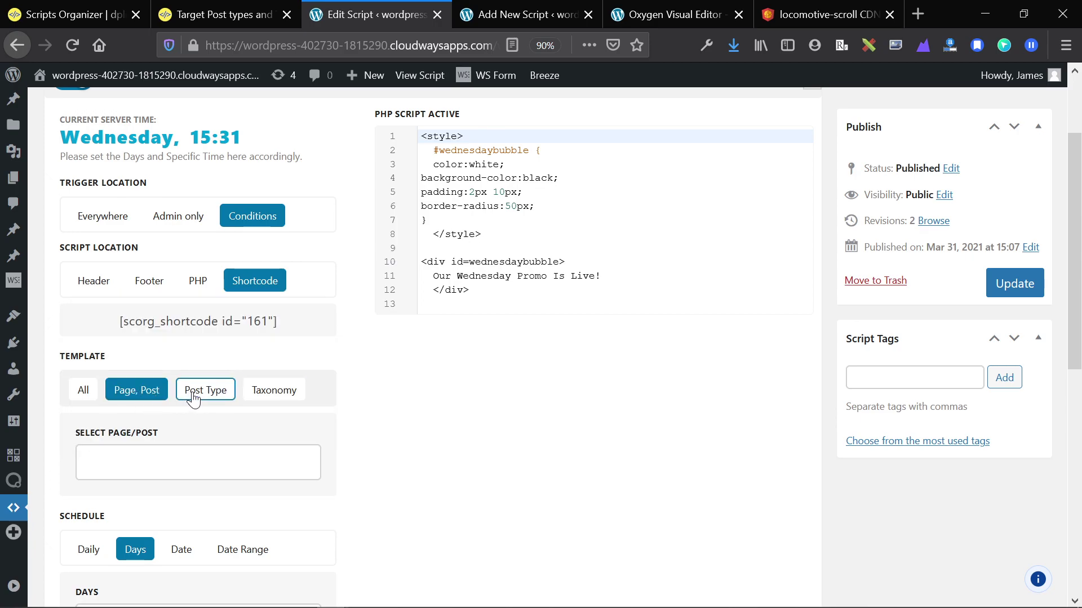
# - Set the template condition to Post Type and browse the selectable post types without choosing one
pyautogui.click(193, 398)
pyautogui.click(198, 462)
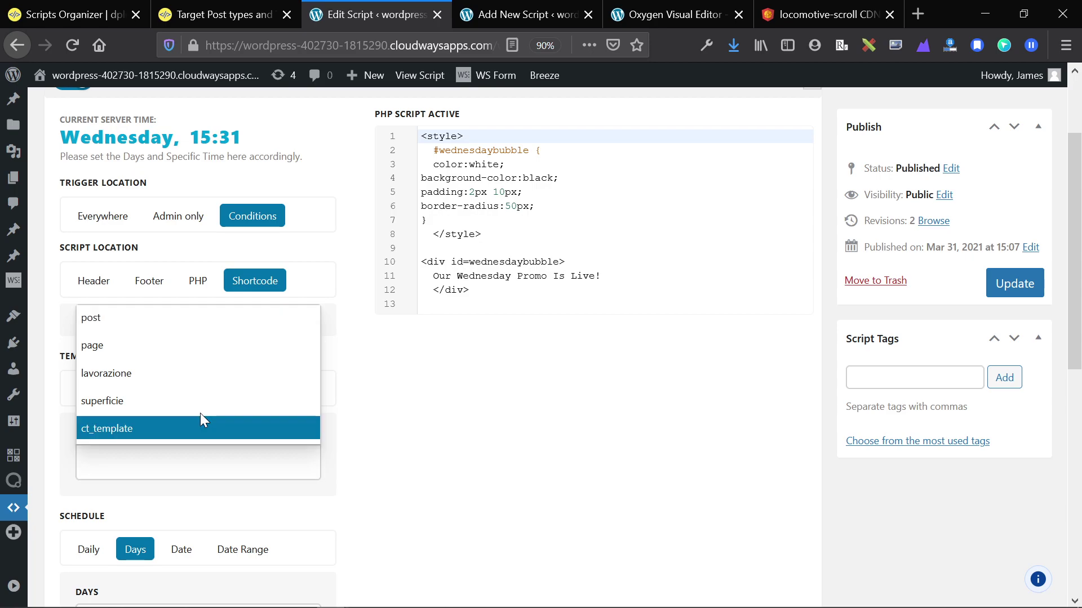
pyautogui.scroll(-5, 202, 416)
pyautogui.scroll(2, 203, 418)
pyautogui.scroll(3, 129, 383)
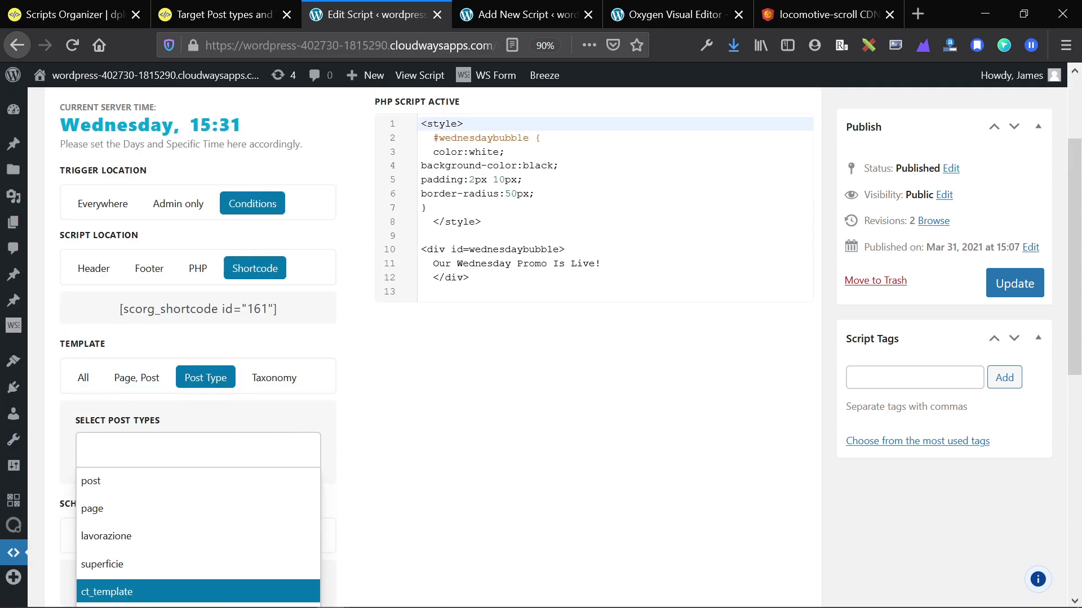
pyautogui.click(306, 398)
# - Set the template condition to Taxonomy, browse the selectable taxonomies, and return the template to All
pyautogui.click(257, 383)
pyautogui.click(213, 440)
pyautogui.scroll(-3, 172, 410)
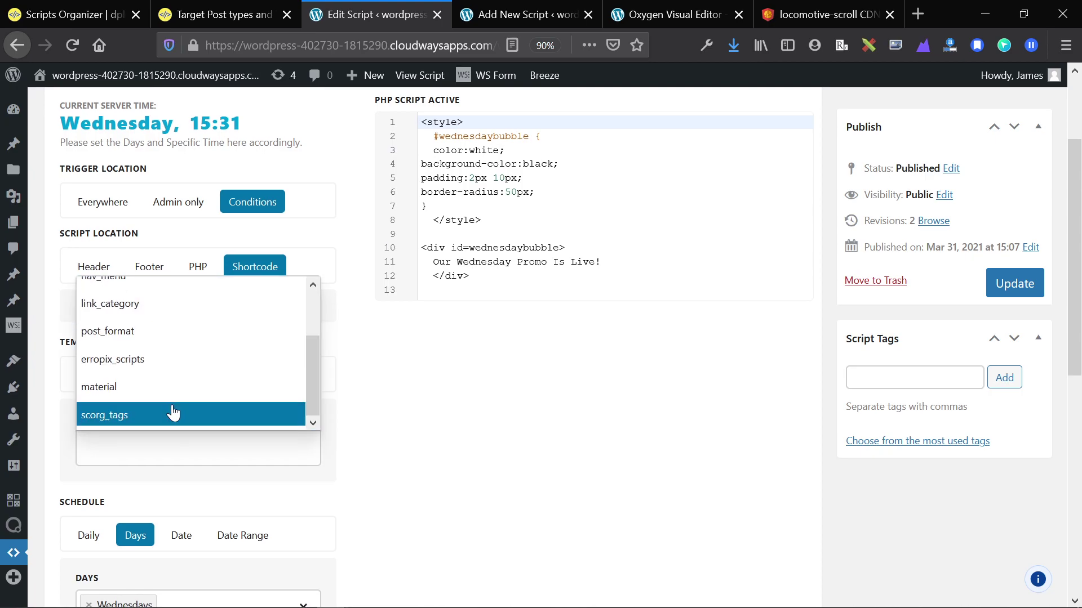
pyautogui.scroll(5, 171, 410)
pyautogui.click(393, 495)
pyautogui.scroll(-1, 394, 495)
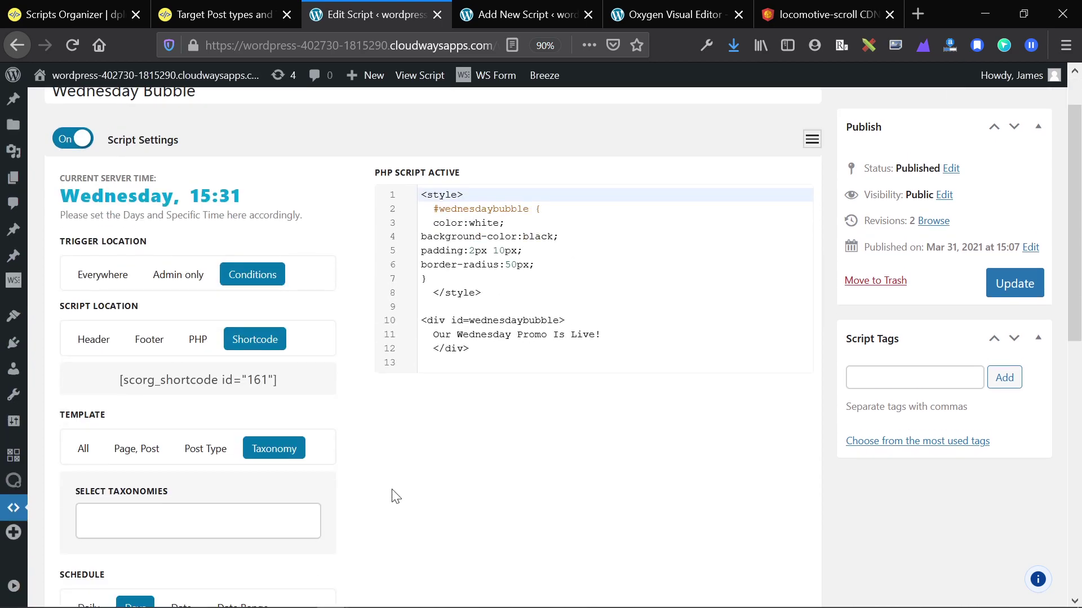
pyautogui.click(83, 451)
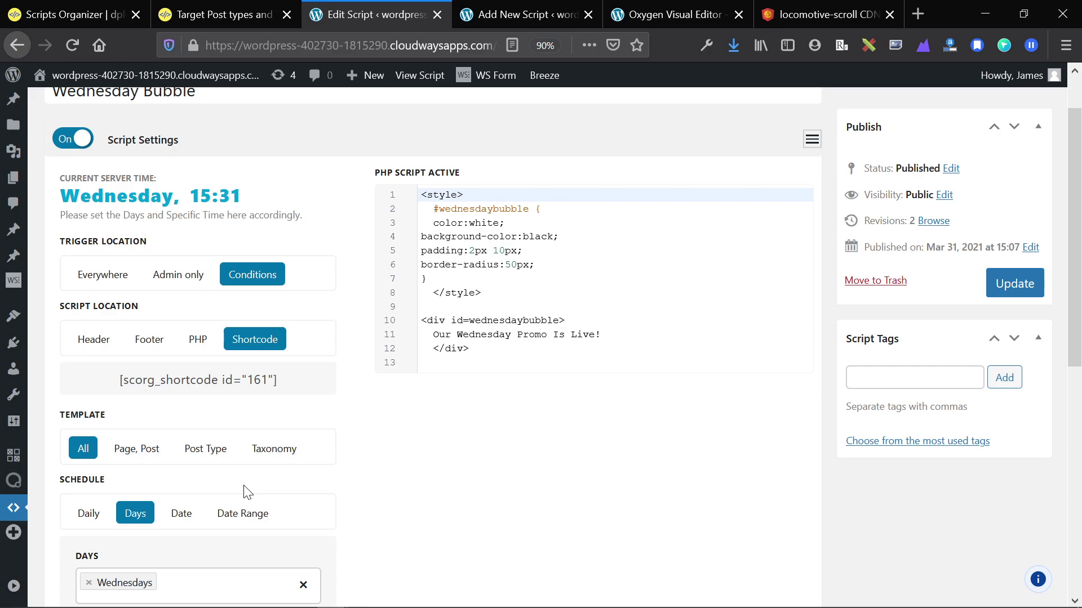
# - Try the Daily schedule with a Time script duration, and return to All Day and the Days schedule
pyautogui.scroll(-3, 244, 492)
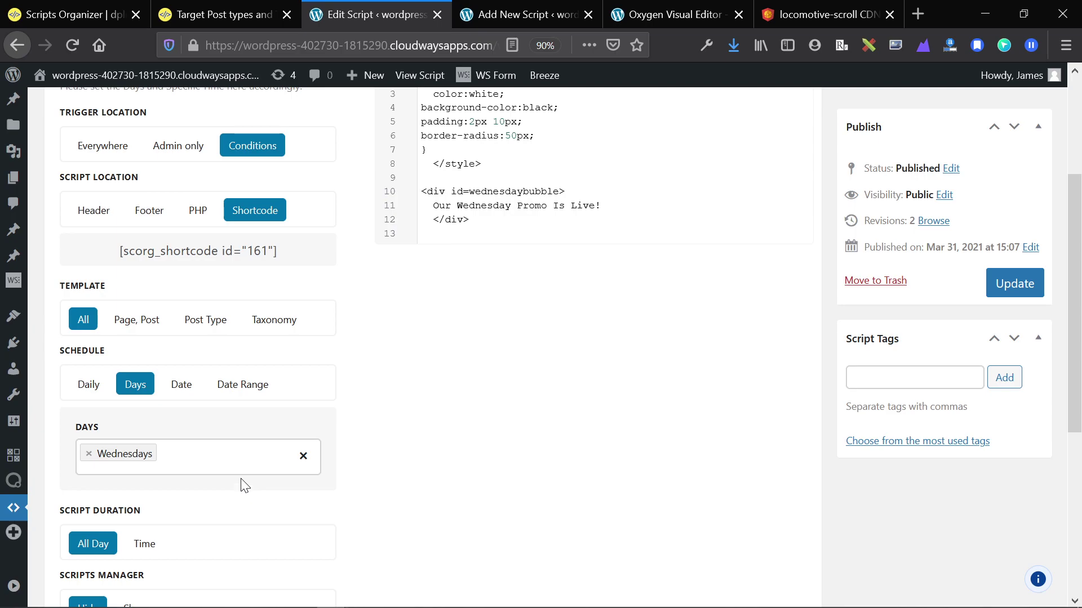
pyautogui.click(77, 395)
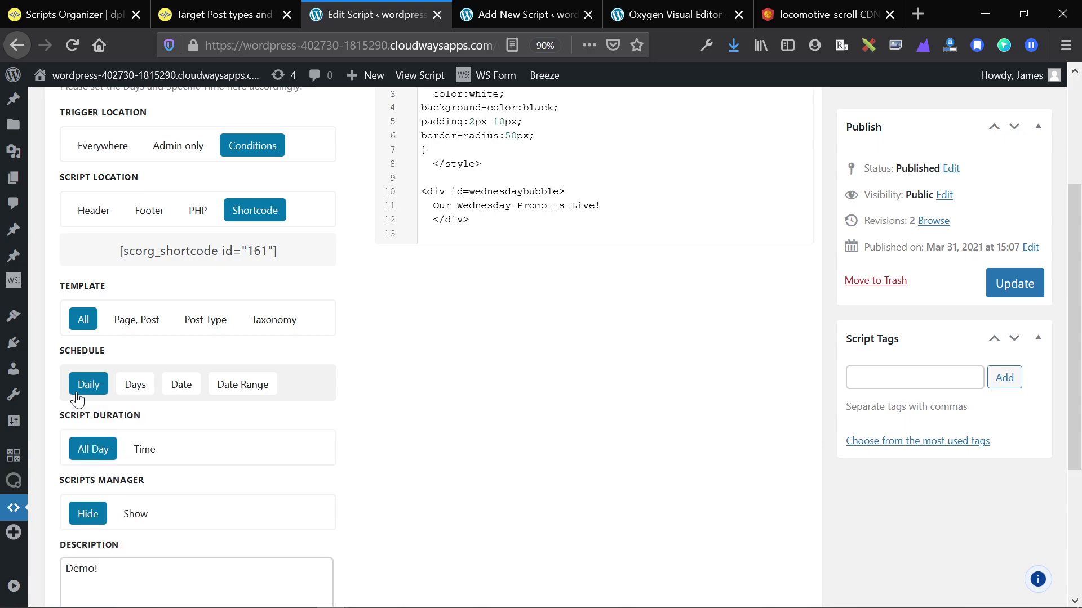
pyautogui.click(145, 449)
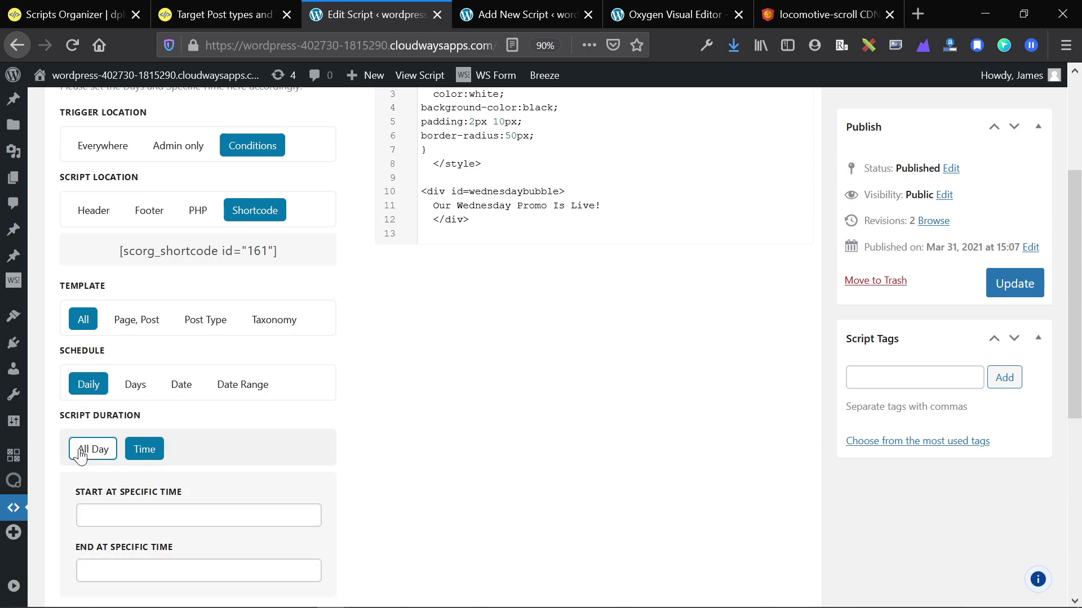
pyautogui.click(80, 451)
pyautogui.click(134, 384)
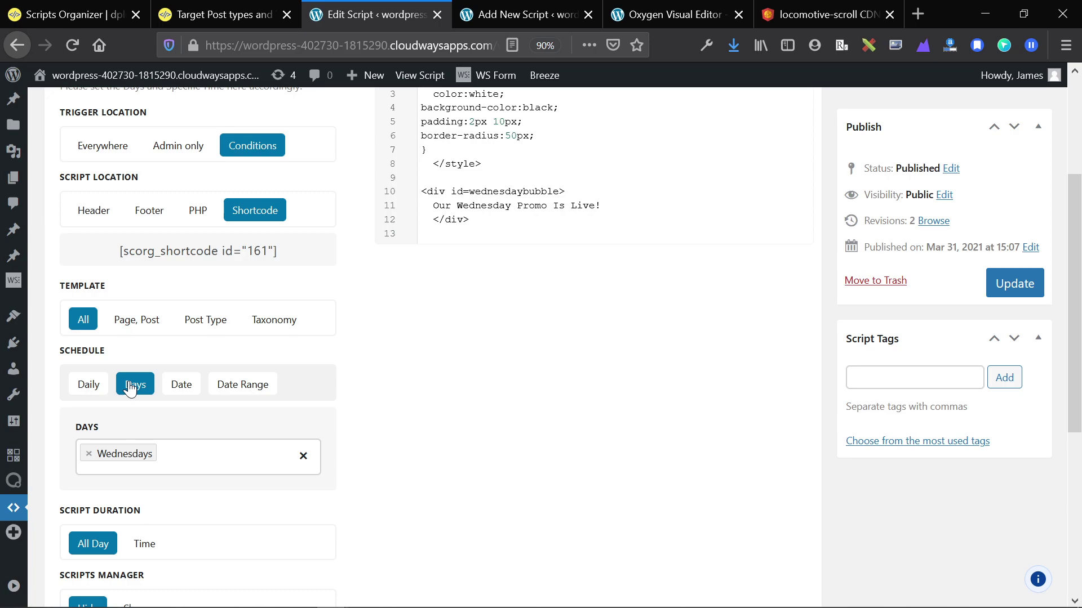
# - Try the Date schedule with its calendar and the Date Range schedule, and return the schedule to Days
pyautogui.click(181, 385)
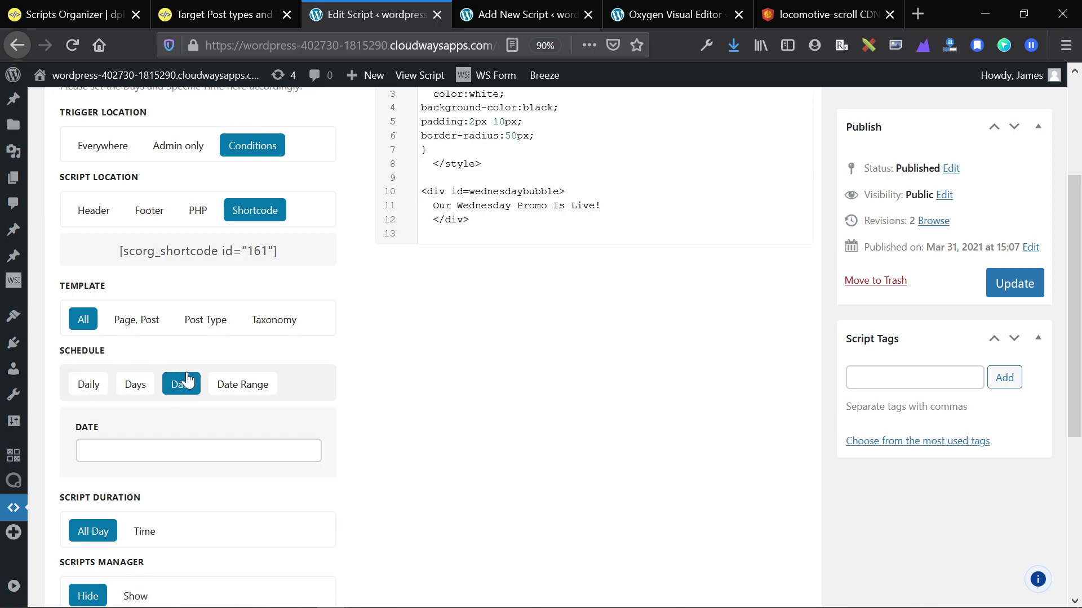
pyautogui.click(84, 451)
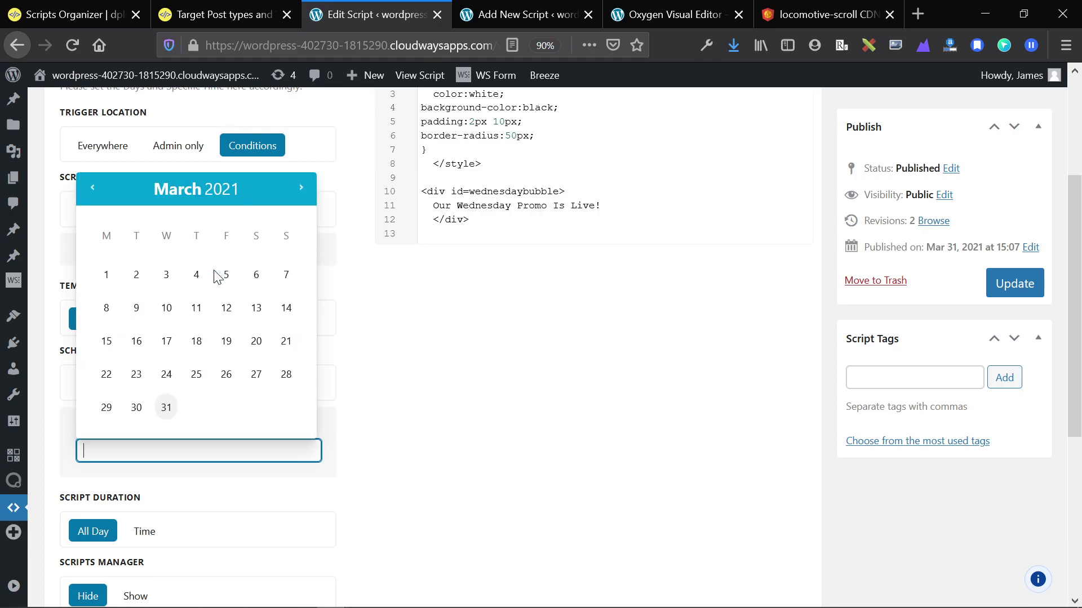
pyautogui.click(509, 457)
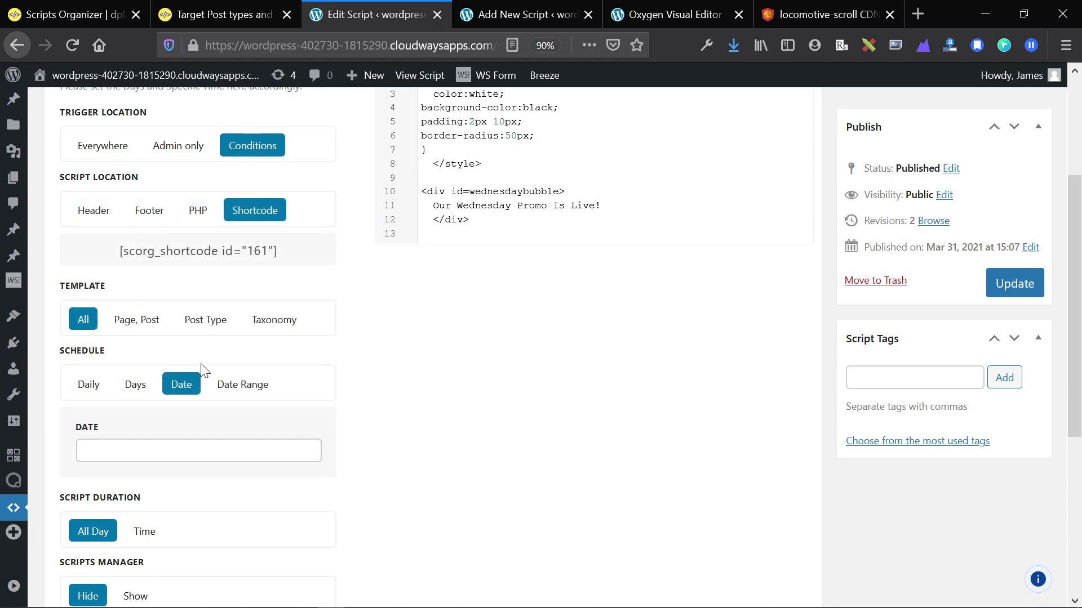
pyautogui.click(247, 388)
pyautogui.click(135, 386)
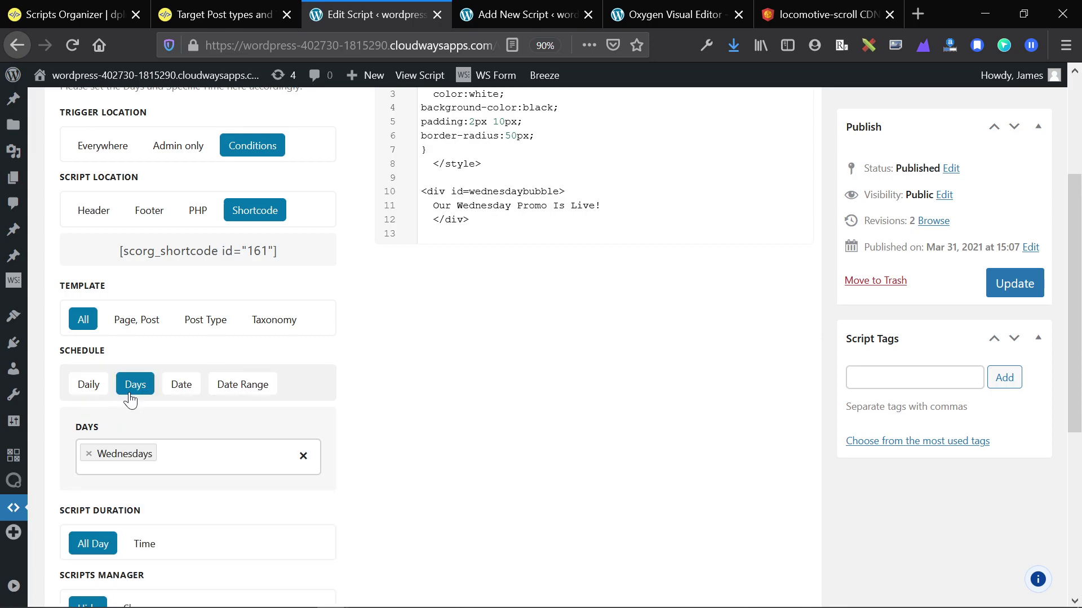
pyautogui.scroll(3, 149, 451)
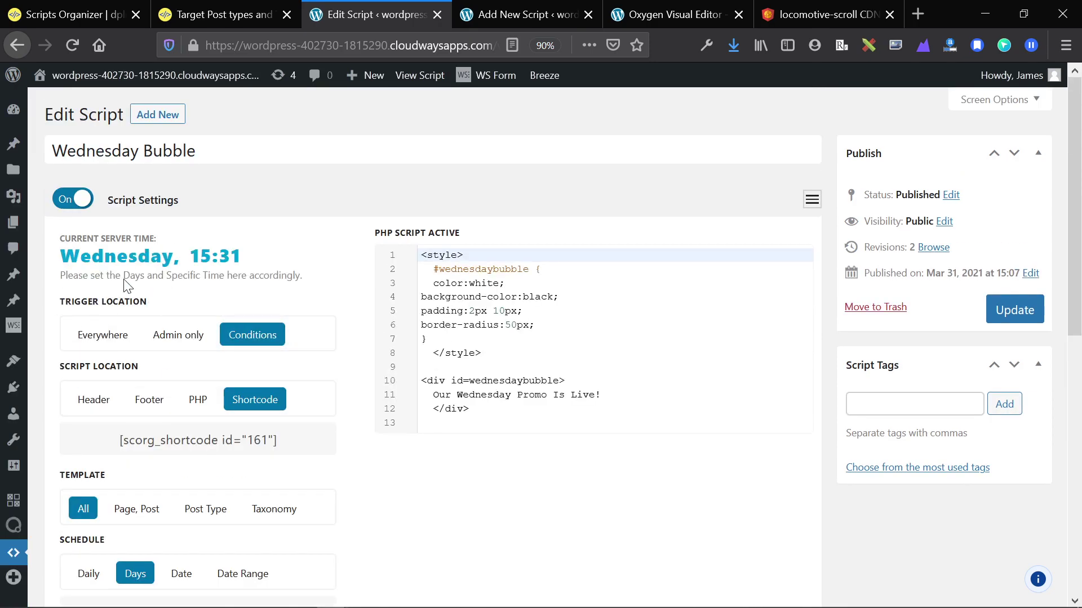
# - Review the Wednesday Bubble script's promo text in the code and the day selected in its schedule
pyautogui.click(111, 151)
pyautogui.click(381, 332)
pyautogui.tripleClick(484, 394)
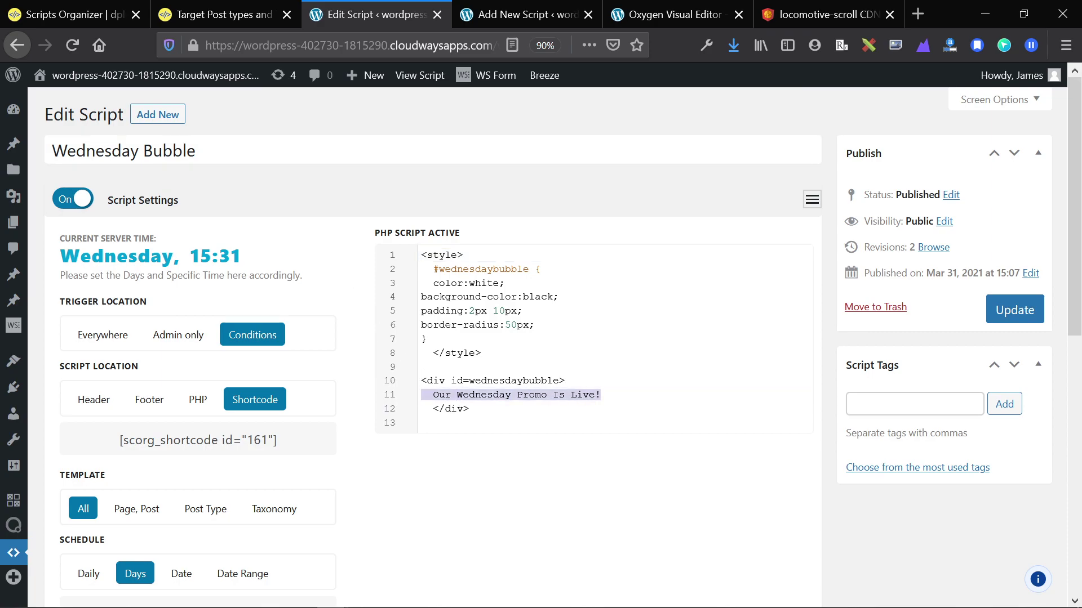
pyautogui.scroll(-4, 606, 427)
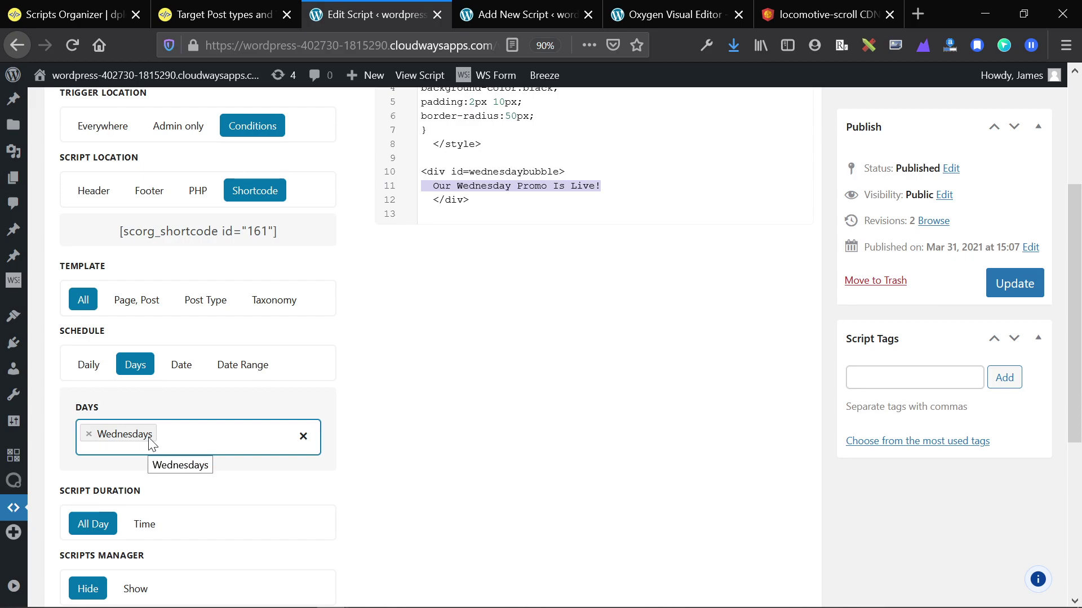
# - Try the Time script duration with its start and end fields, and return the duration to All Day
pyautogui.scroll(-1, 151, 444)
pyautogui.scroll(-1, 151, 444)
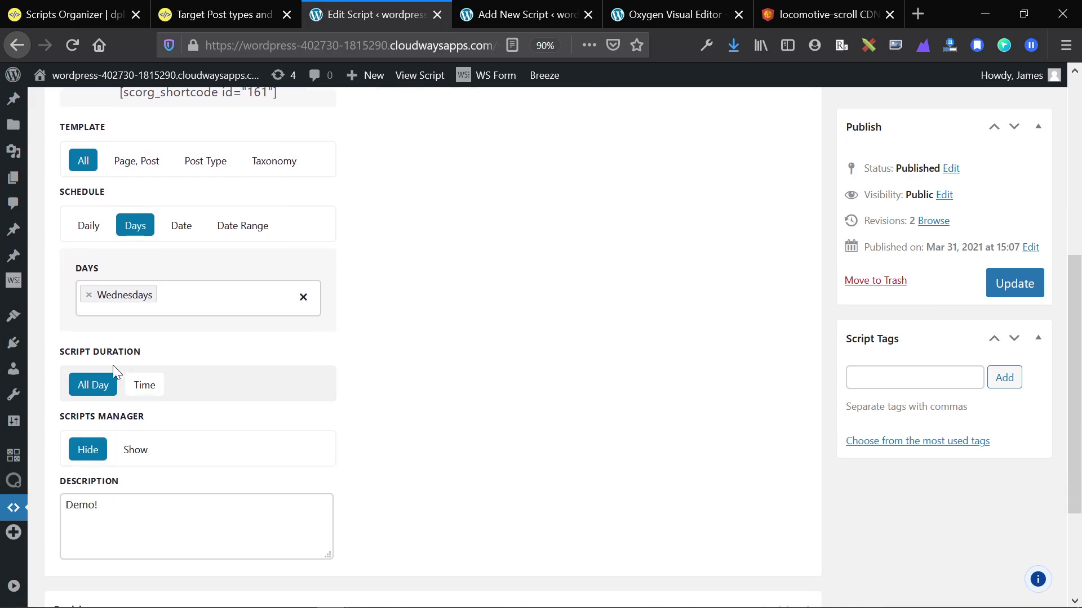
pyautogui.click(145, 385)
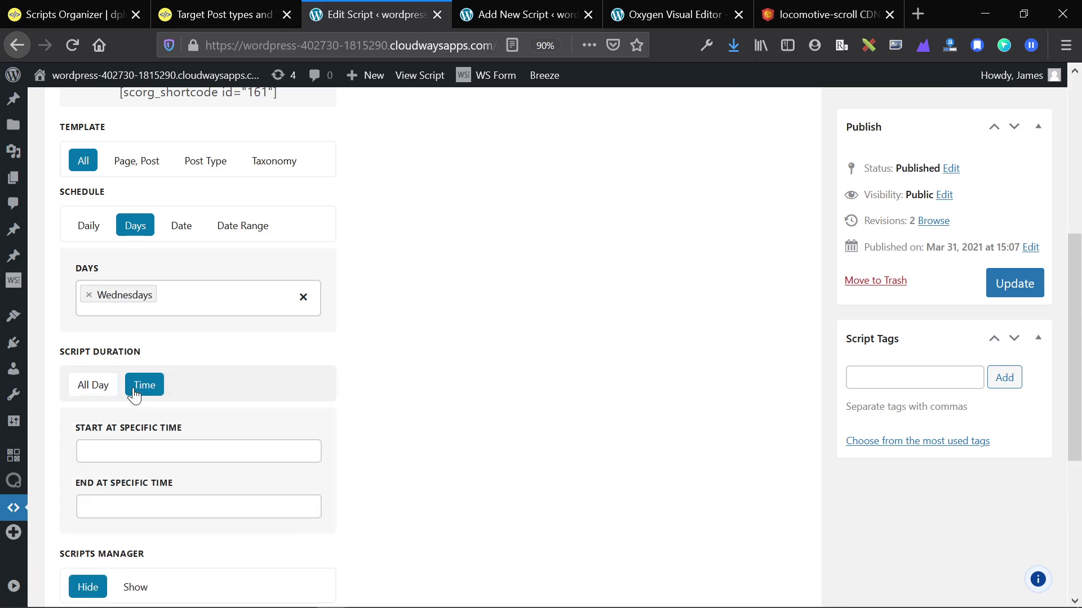
pyautogui.click(77, 389)
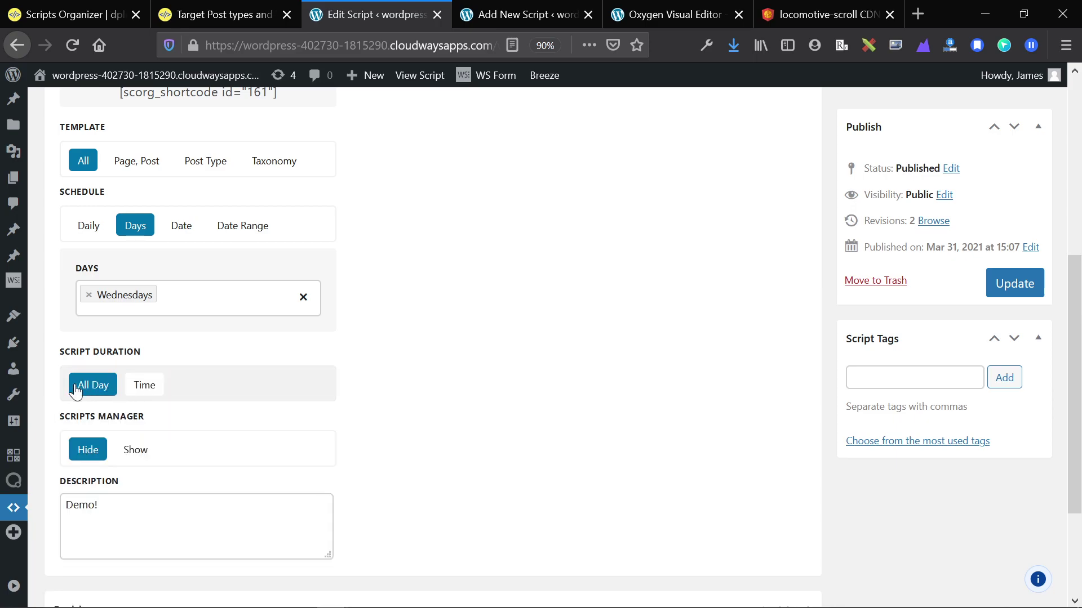
# - Set the script's Scripts Manager option to Show to reveal the dequeue and enqueue fields
pyautogui.click(145, 449)
pyautogui.click(144, 468)
pyautogui.click(138, 459)
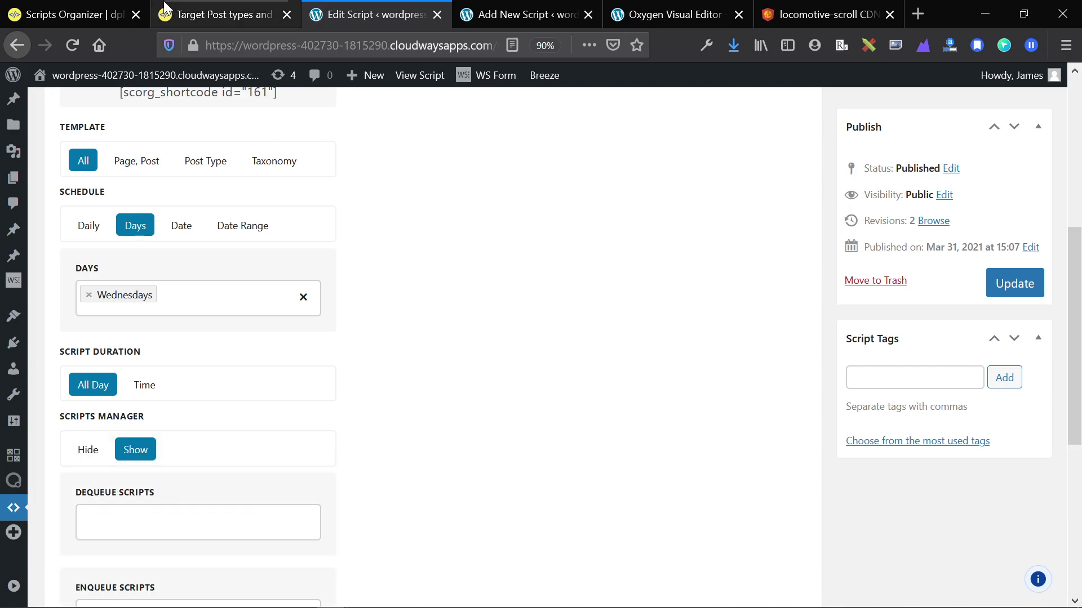
# - Leave the unsaved new script and open the Scripts Manager page to view the registered scripts
pyautogui.click(489, 19)
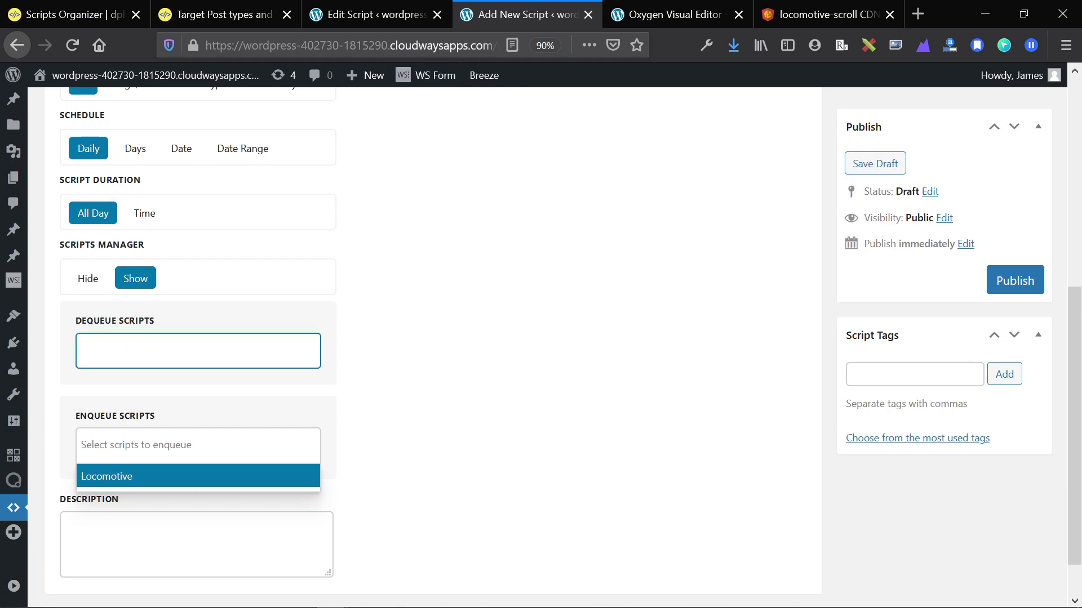
pyautogui.moveTo(14, 510)
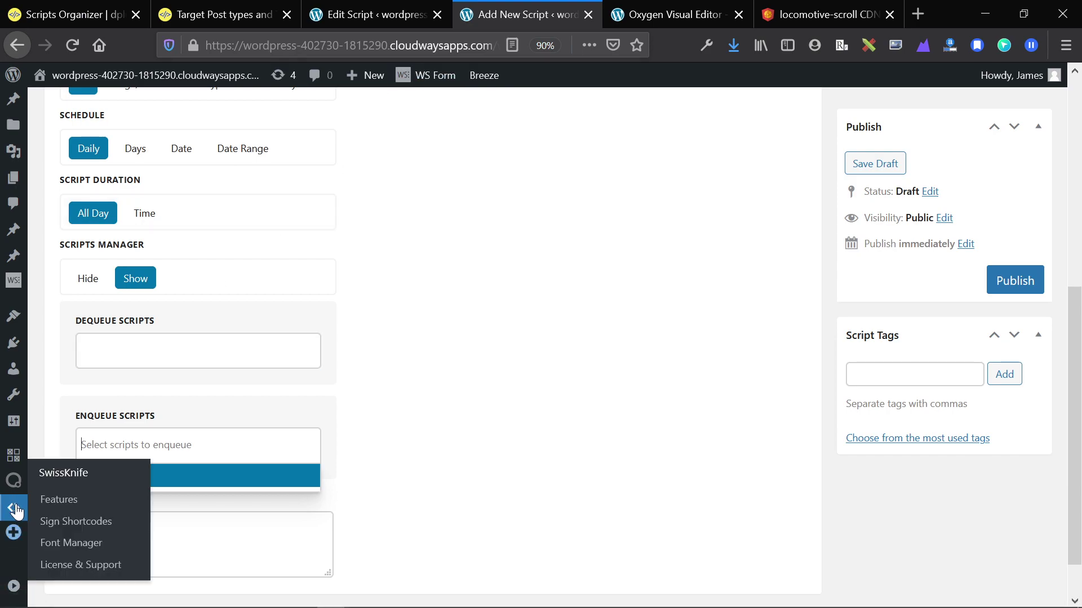
pyautogui.click(8, 511)
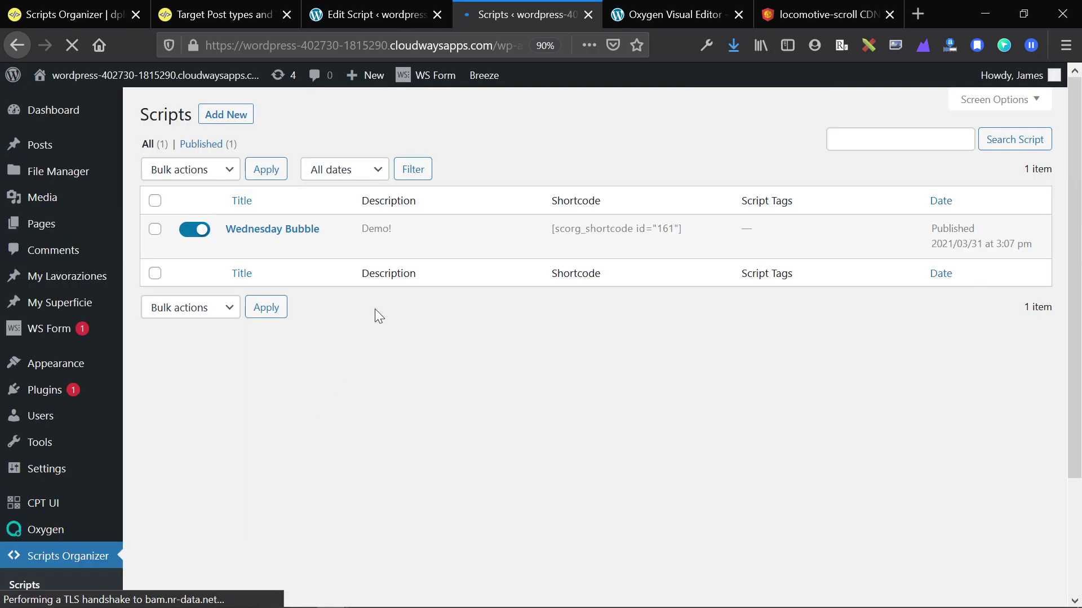
pyautogui.scroll(-3, 79, 512)
pyautogui.click(34, 521)
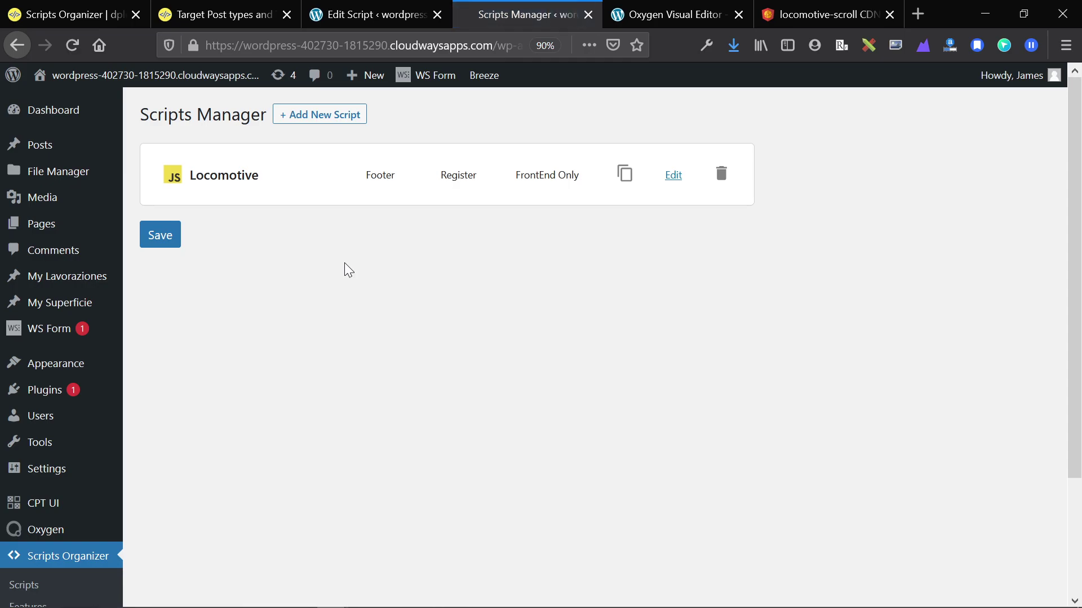
# - Enqueue Locomotive in the Wednesday Bubble script, remove it again, and return the Scripts Manager option to Hide
pyautogui.hotkey('ctrl', 'shift', 'Tab')
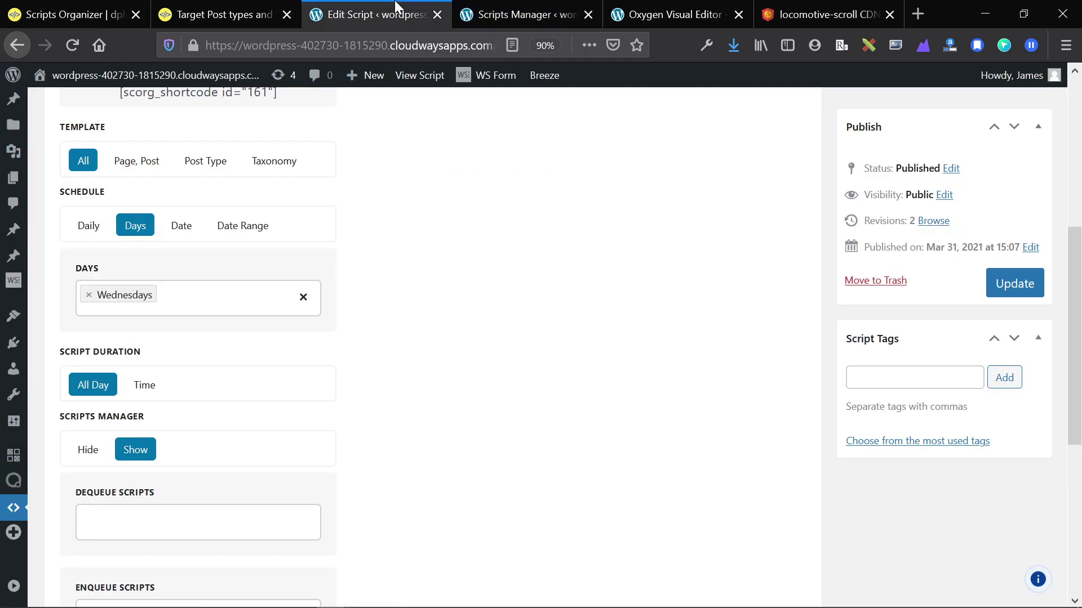
pyautogui.scroll(-2, 211, 445)
pyautogui.click(211, 488)
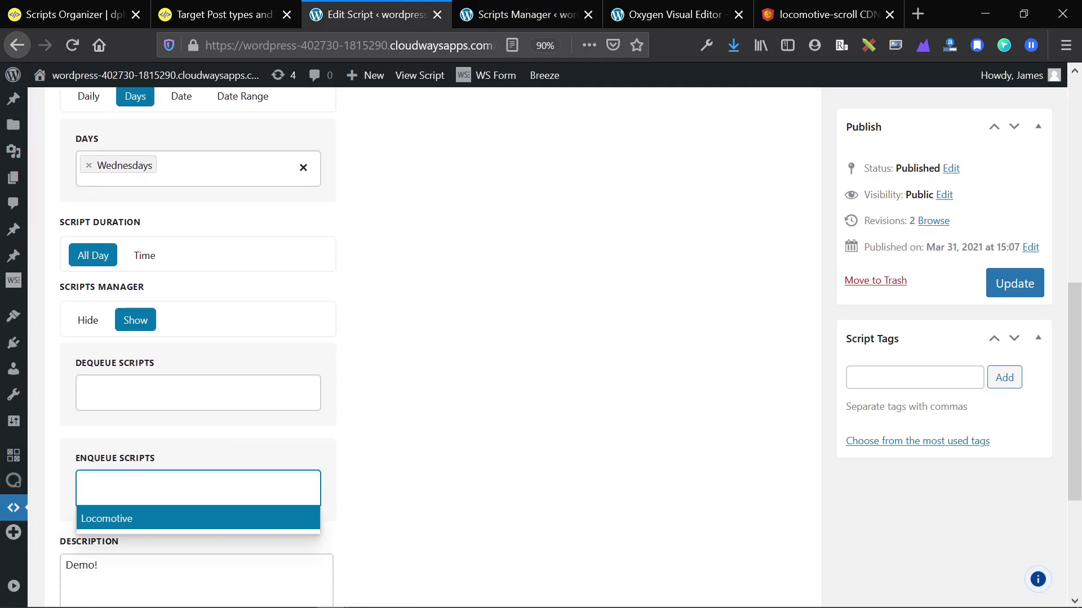
pyautogui.press('Return')
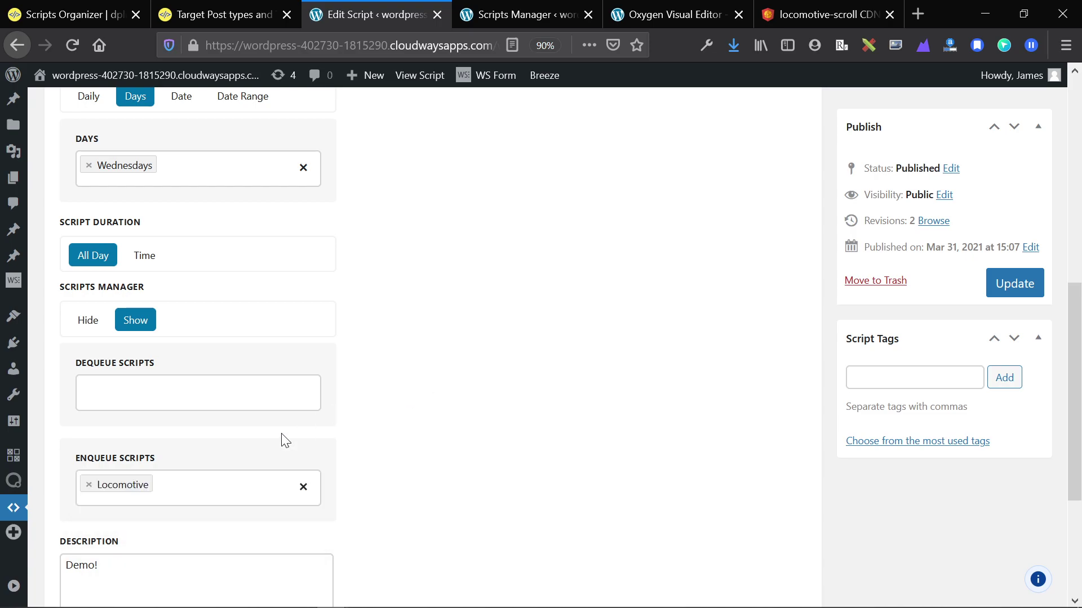
pyautogui.click(304, 487)
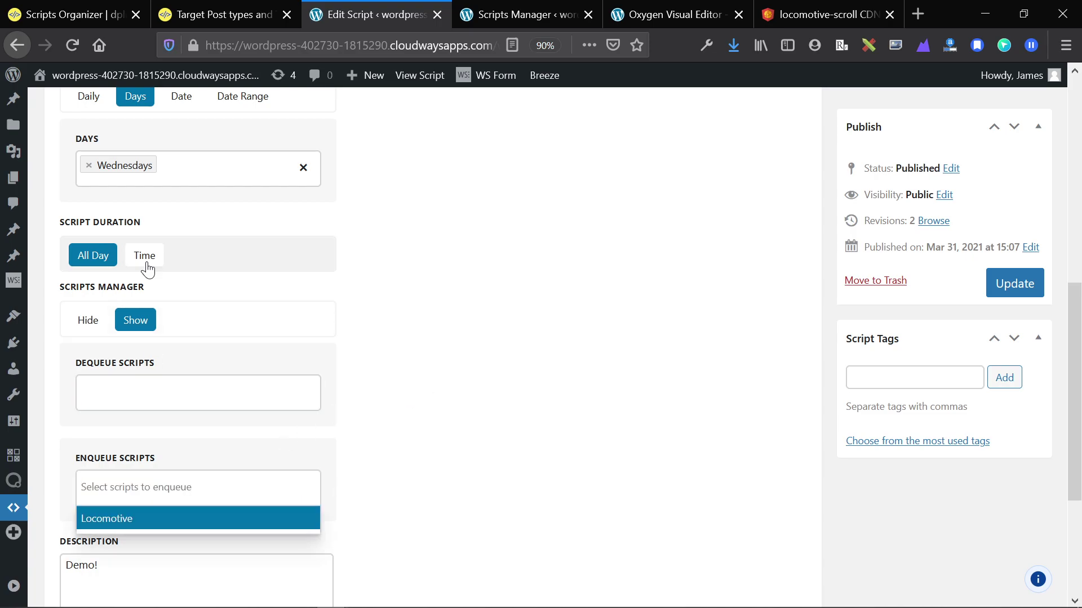
pyautogui.click(107, 325)
pyautogui.press('Tab')
pyautogui.click(403, 297)
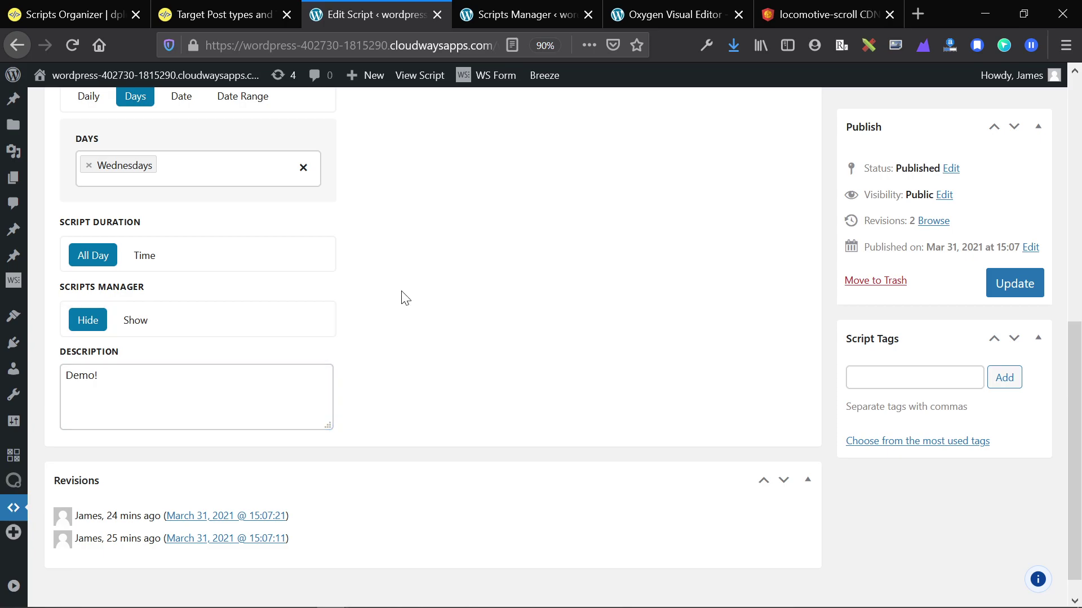
# - Update the Wednesday Bubble script to save its current settings
pyautogui.scroll(1, 405, 298)
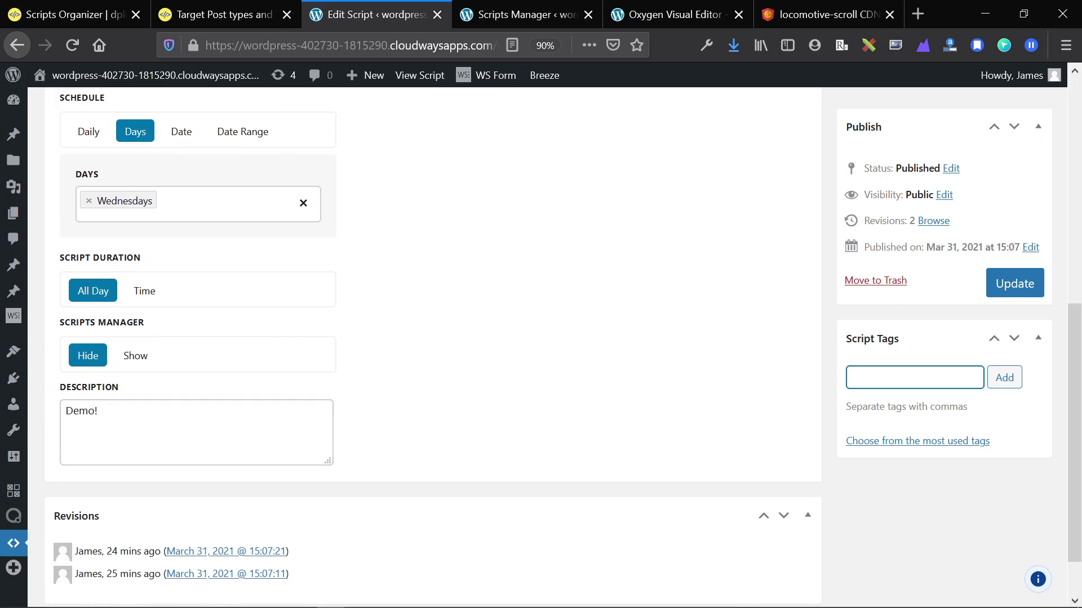
pyautogui.scroll(10, 646, 347)
pyautogui.click(1014, 309)
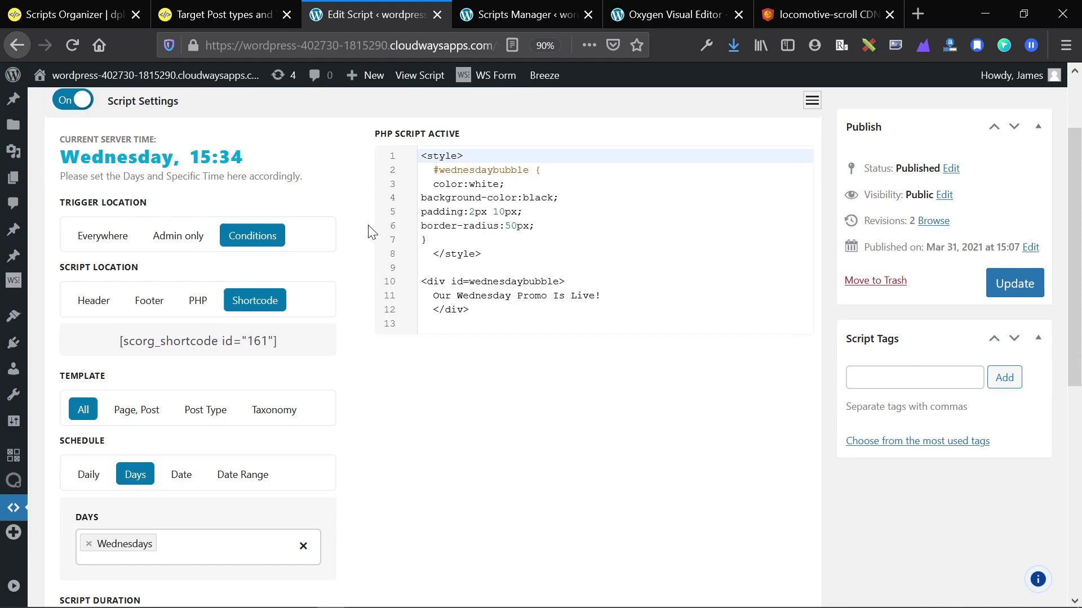
# - Copy the shortcode [scorg_shortcode id="161"] and paste it as the full shortcode of the Shortcode element in Oxygen
pyautogui.click(198, 340)
pyautogui.hotkey('ctrl', 'c')
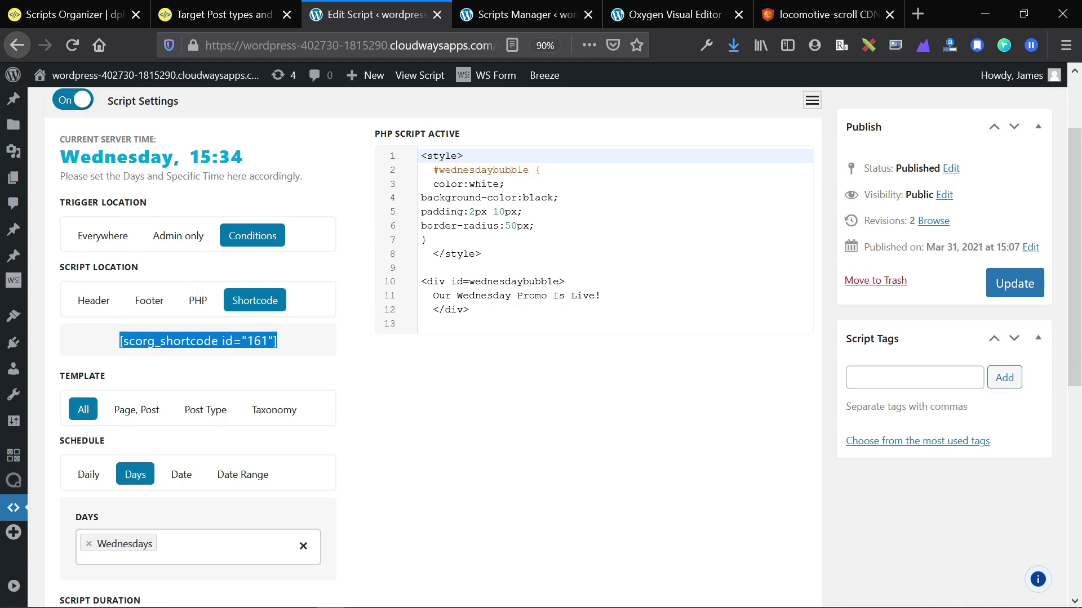
pyautogui.click(625, 13)
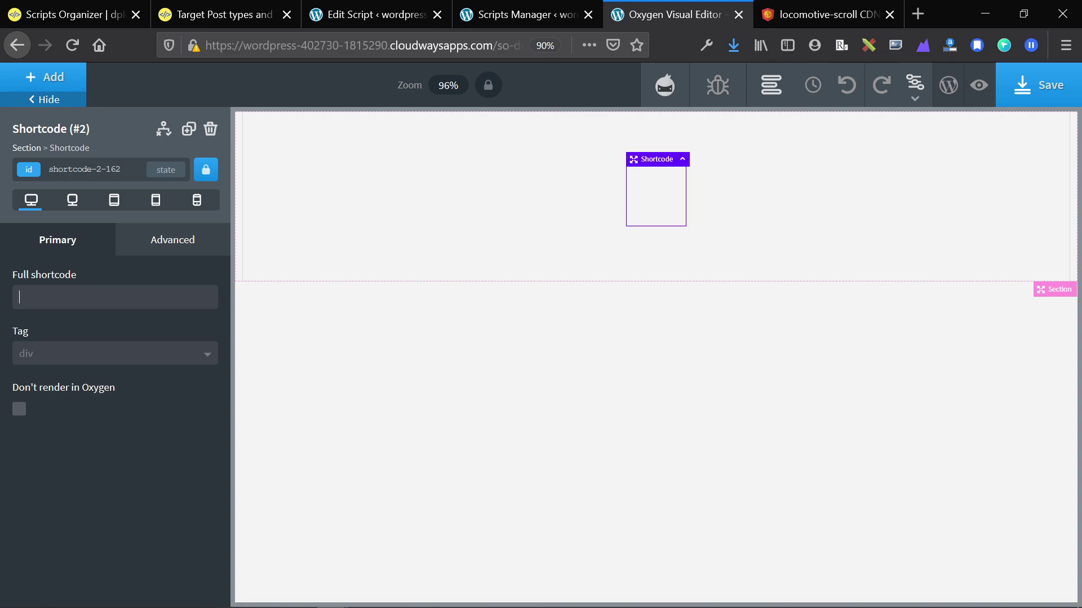
pyautogui.hotkey('ctrl', 'v')
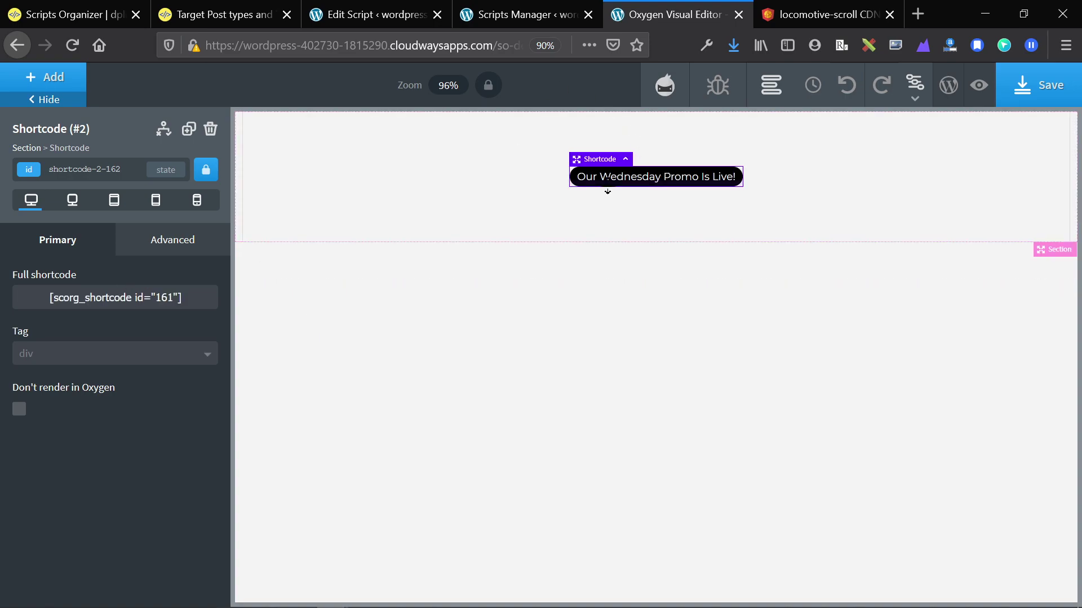
# - Compare the script's CSS and promo text with the bubble rendered in the Oxygen editor
pyautogui.click(486, 25)
pyautogui.click(371, 15)
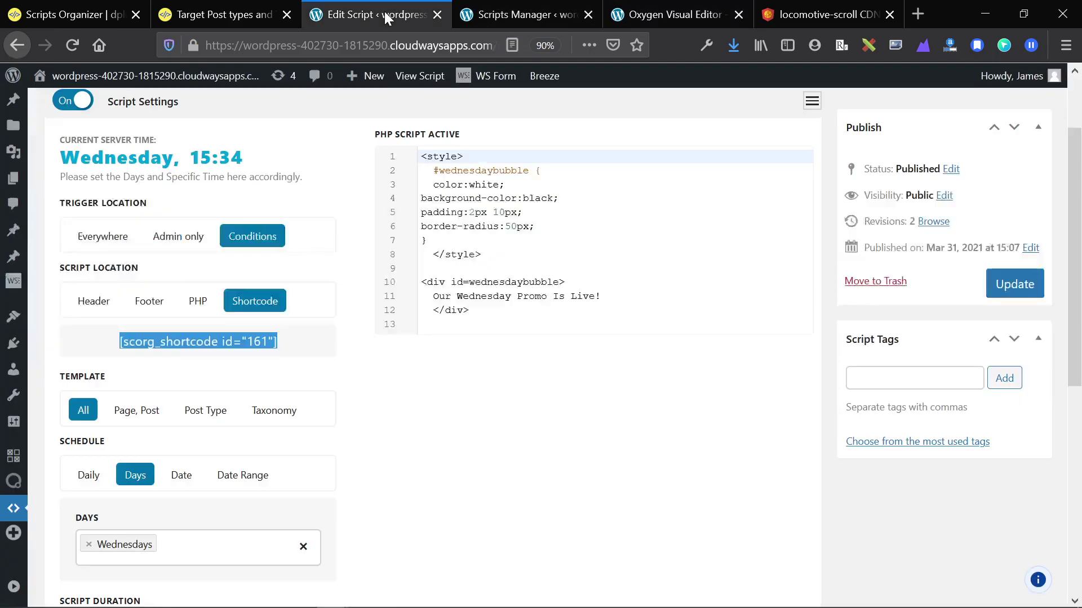
pyautogui.moveTo(433, 171); pyautogui.dragTo(426, 241)
pyautogui.moveTo(421, 295); pyautogui.dragTo(600, 296)
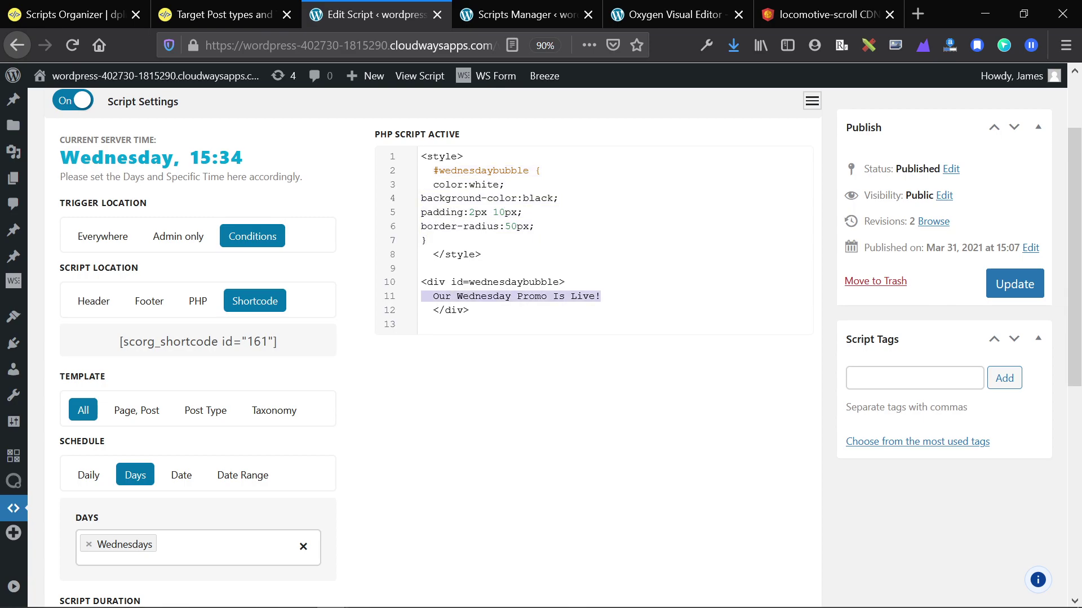
pyautogui.click(670, 16)
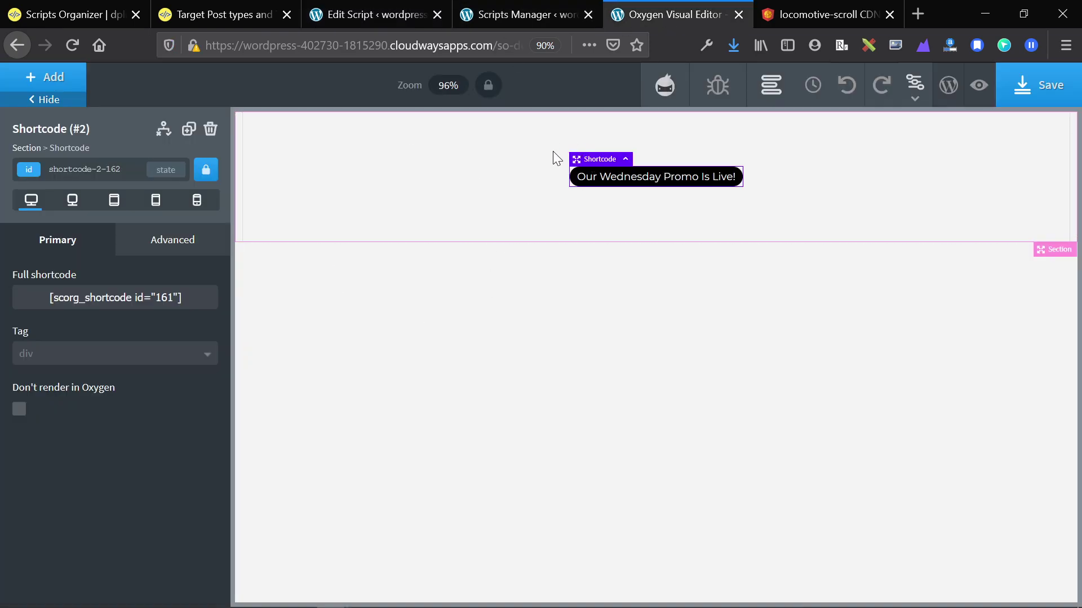
# - Return to the Wednesday Bubble script and replace Wednesdays with Thursdays as its scheduled day
pyautogui.click(500, 12)
pyautogui.click(397, 8)
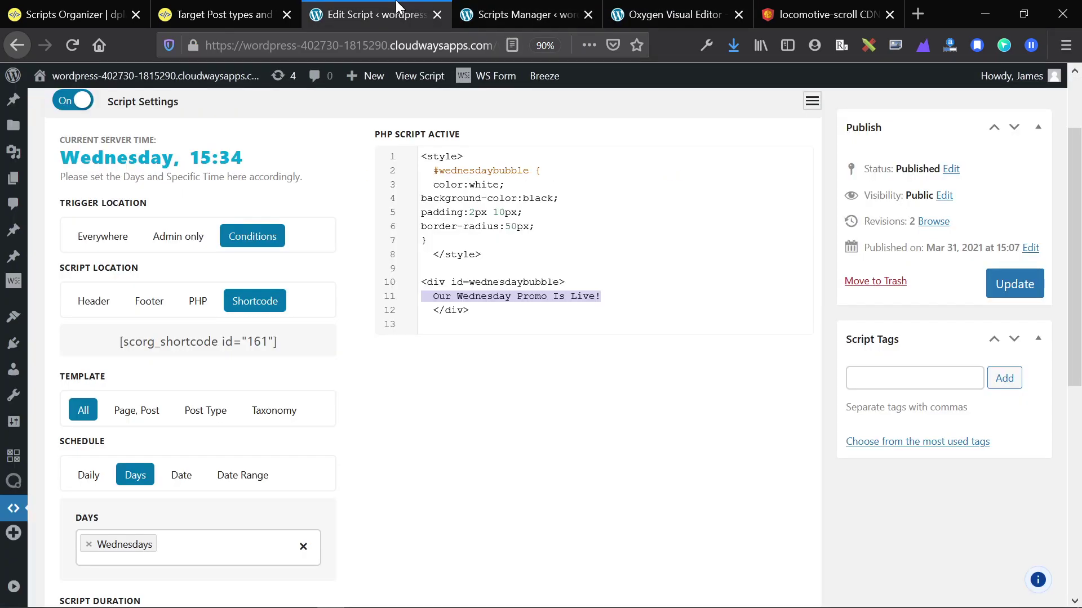
pyautogui.click(88, 548)
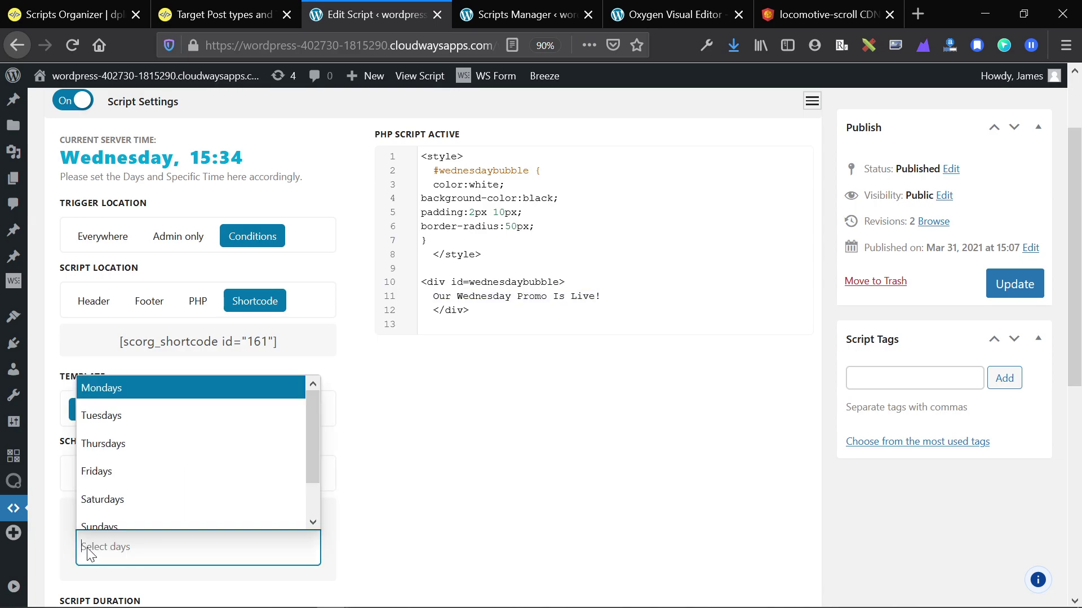
pyautogui.click(126, 445)
# - Change the promo text on line 11 to "Our Thursday Promo Is Live!" and update the script
pyautogui.click(494, 296)
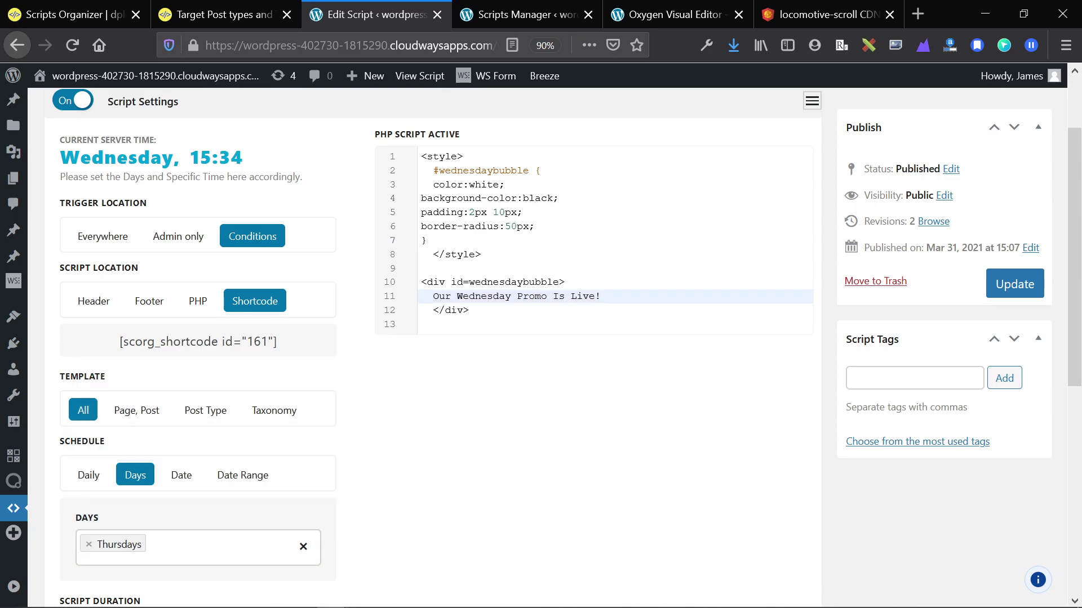
pyautogui.doubleClick(483, 295)
pyautogui.write('Thursday')
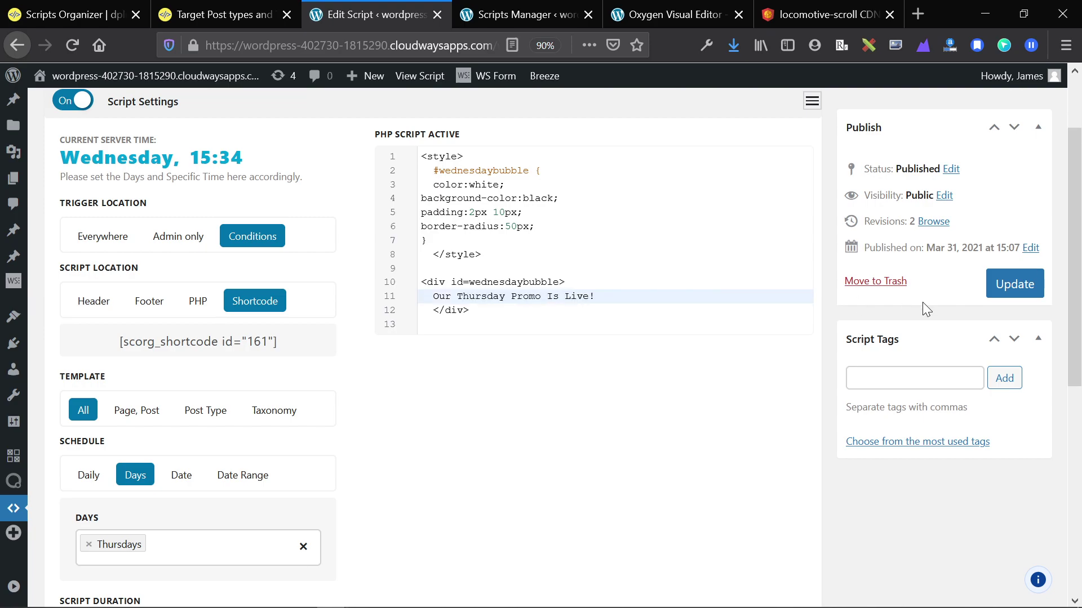
pyautogui.click(1017, 285)
# - Switch to the Oxygen editor and refresh the shortcode preview by turning Don't render in Oxygen on and off again
pyautogui.click(671, 11)
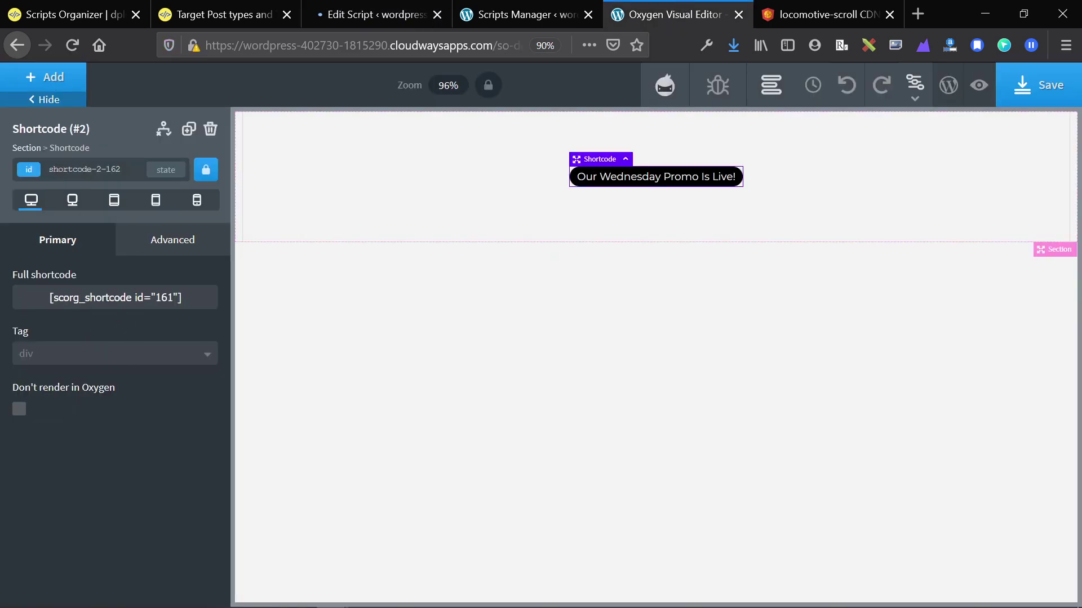
pyautogui.tripleClick(57, 298)
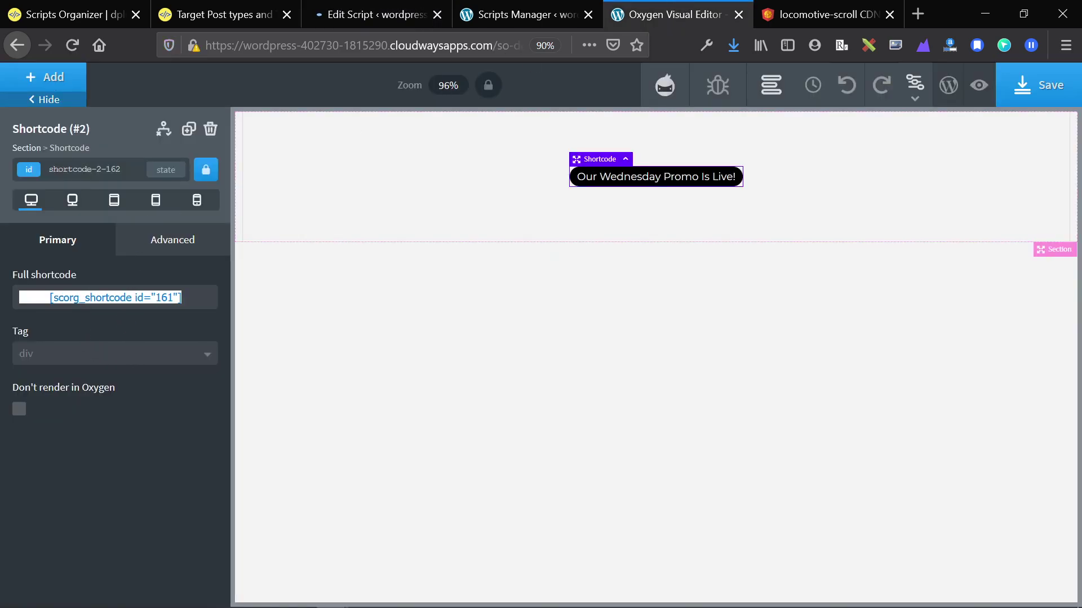
pyautogui.click(19, 410)
pyautogui.click(20, 409)
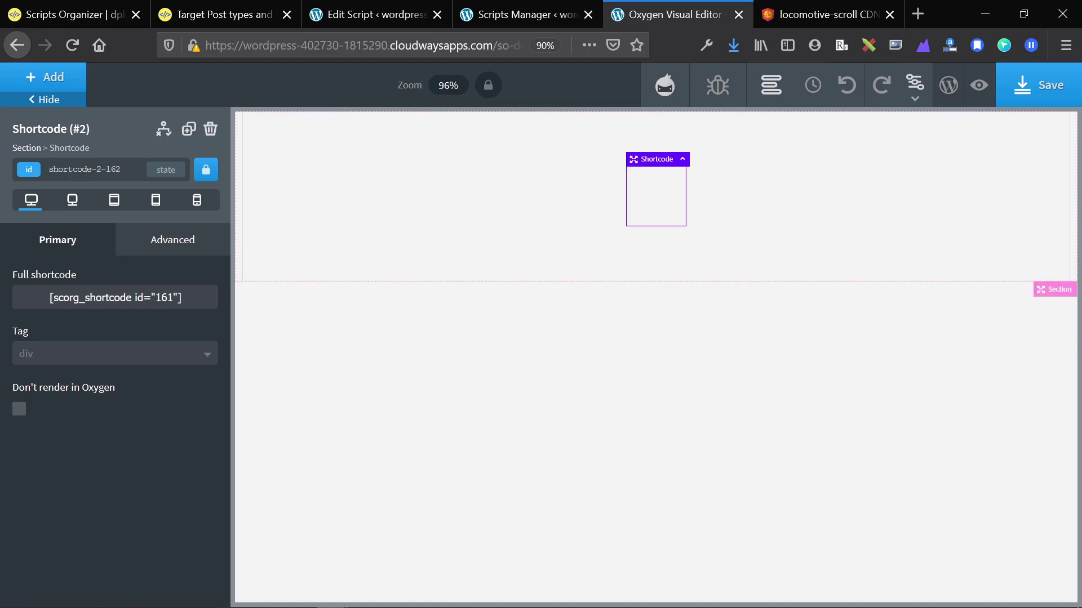
# - Compare the server day and scheduled day in the script settings with the shortcode output in Oxygen, and select the surrounding section
pyautogui.click(500, 12)
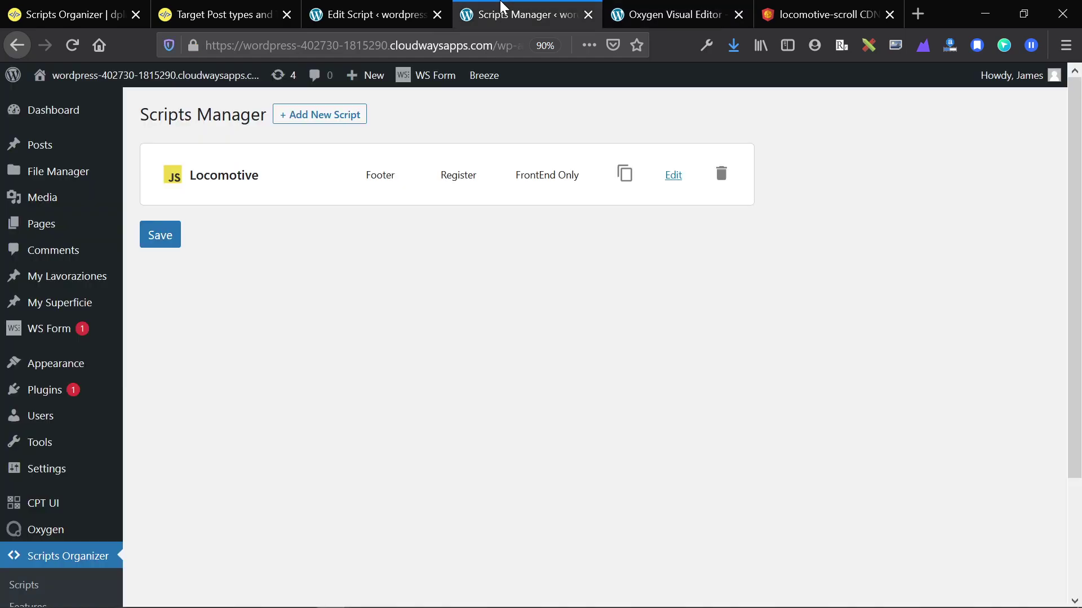
pyautogui.click(363, 13)
pyautogui.scroll(-3, 201, 387)
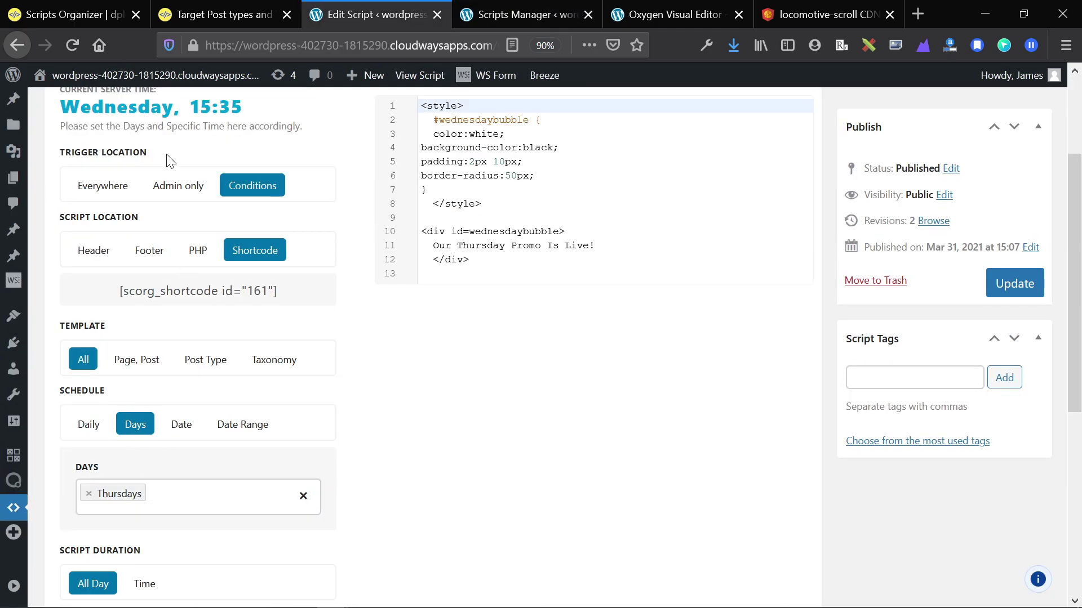
pyautogui.scroll(1, 541, 338)
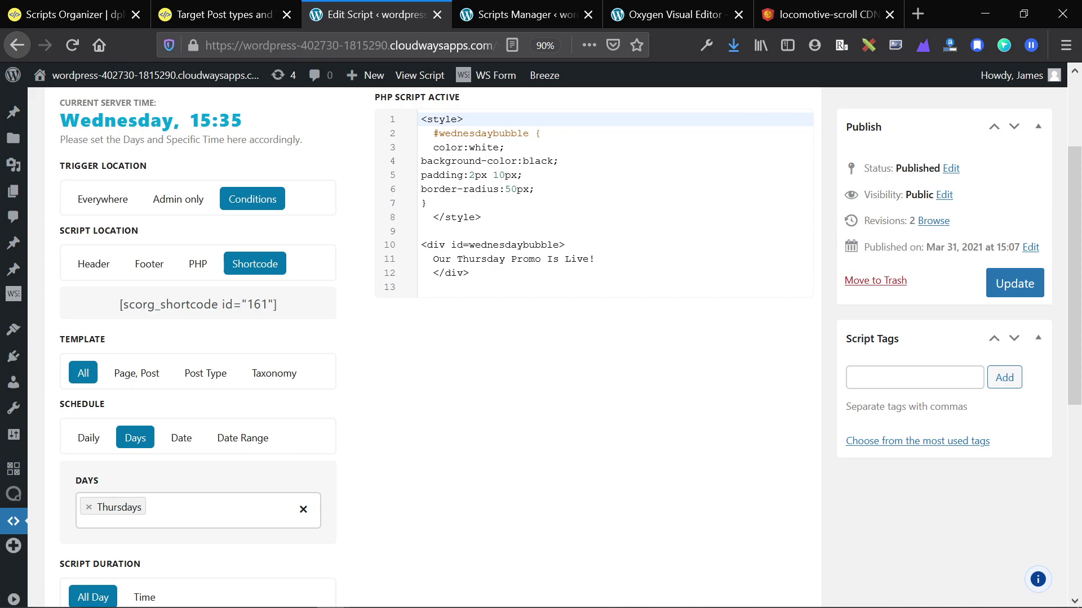
pyautogui.click(514, 11)
pyautogui.click(642, 11)
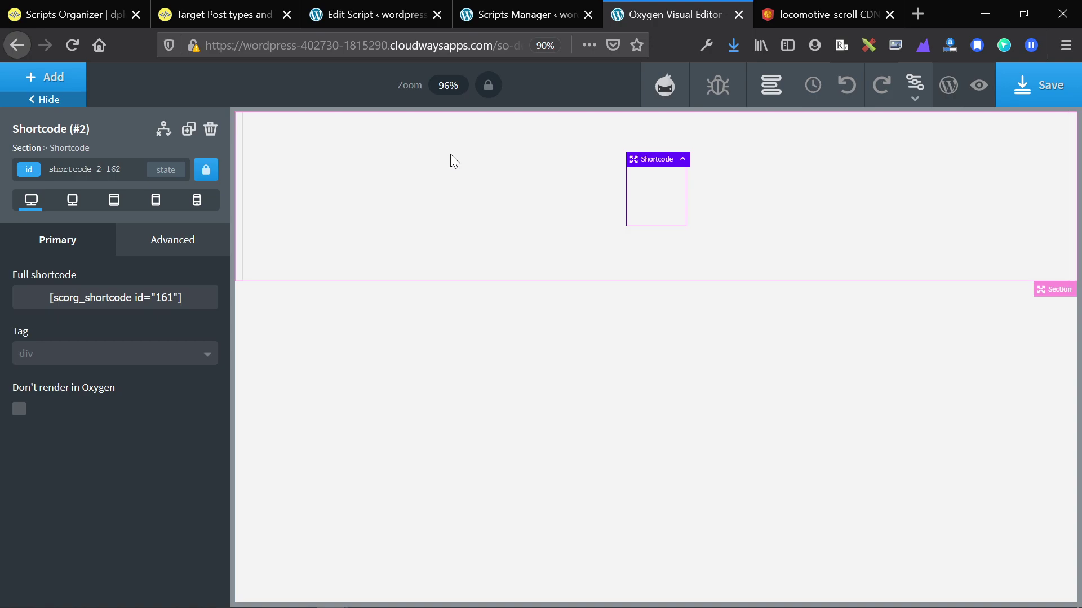
pyautogui.click(410, 188)
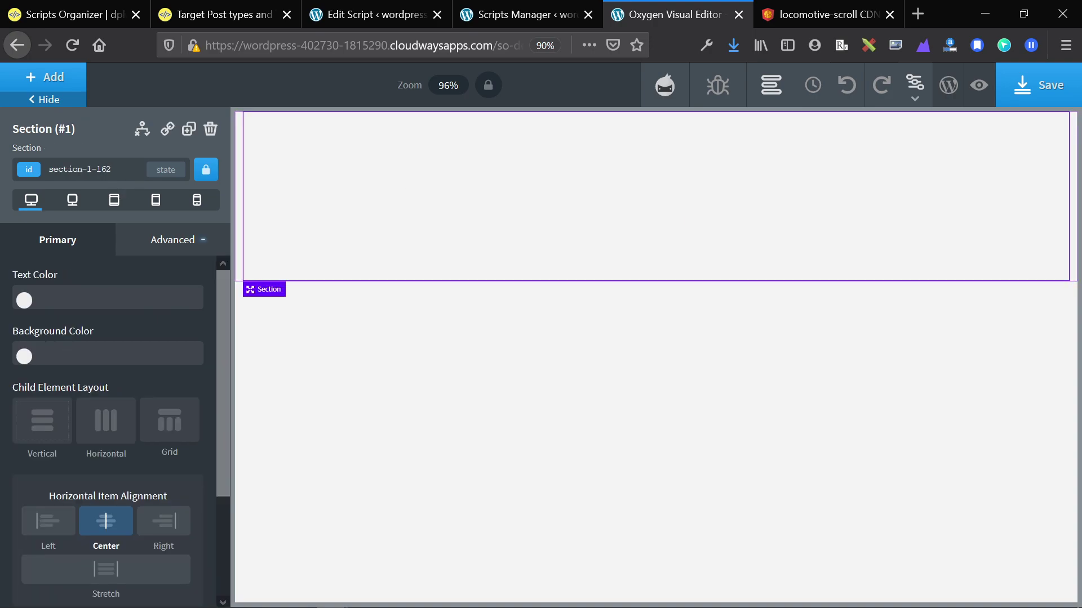
# - Copy the section's ID from Oxygen and replace wednesdaybubble with section-1-162 in the CSS selector of the Wednesday Bubble script
pyautogui.click(148, 176)
pyautogui.click(79, 169)
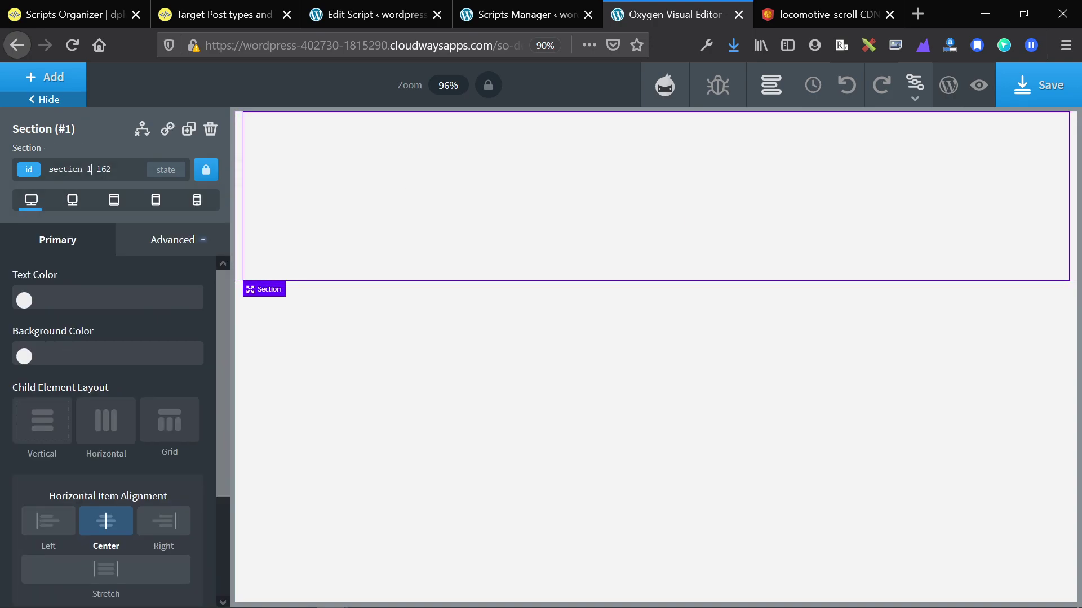
pyautogui.doubleClick(79, 169)
pyautogui.hotkey('ctrl', 'c')
pyautogui.click(326, 10)
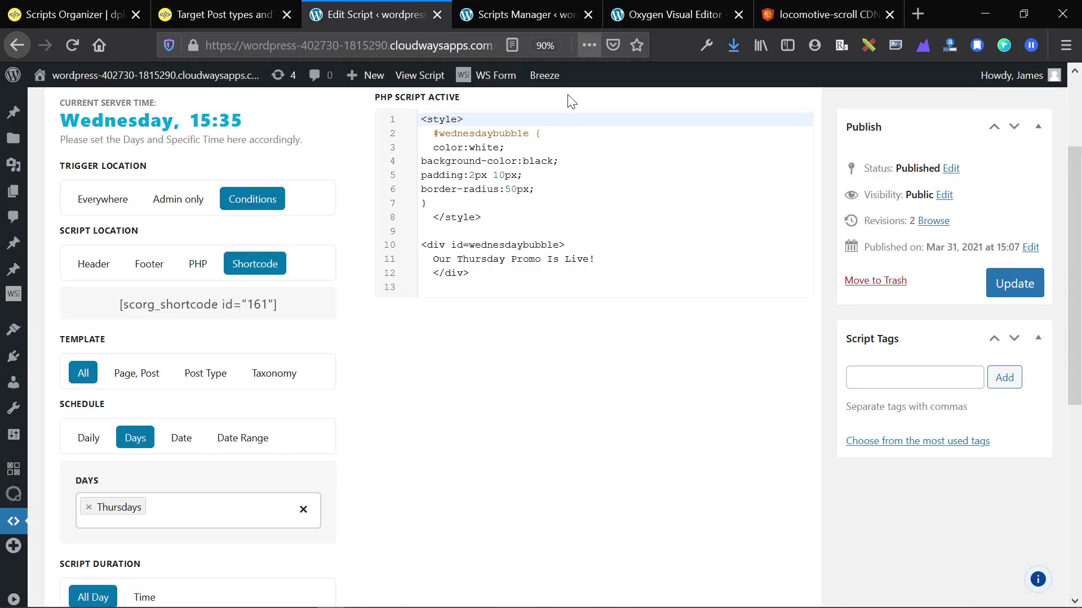
pyautogui.doubleClick(483, 133)
pyautogui.hotkey('ctrl', 'v')
# - Replace all the declarations in the #section-1-162 rule with display:none; and update the script
pyautogui.moveTo(534, 189); pyautogui.dragTo(434, 147)
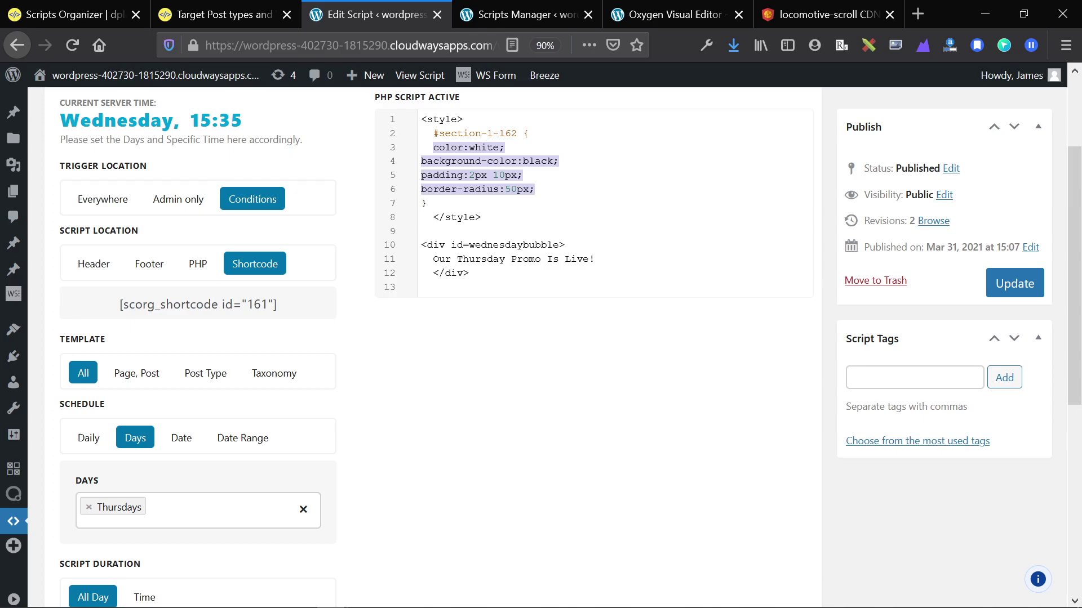
pyautogui.write('display:')
pyautogui.write('none;')
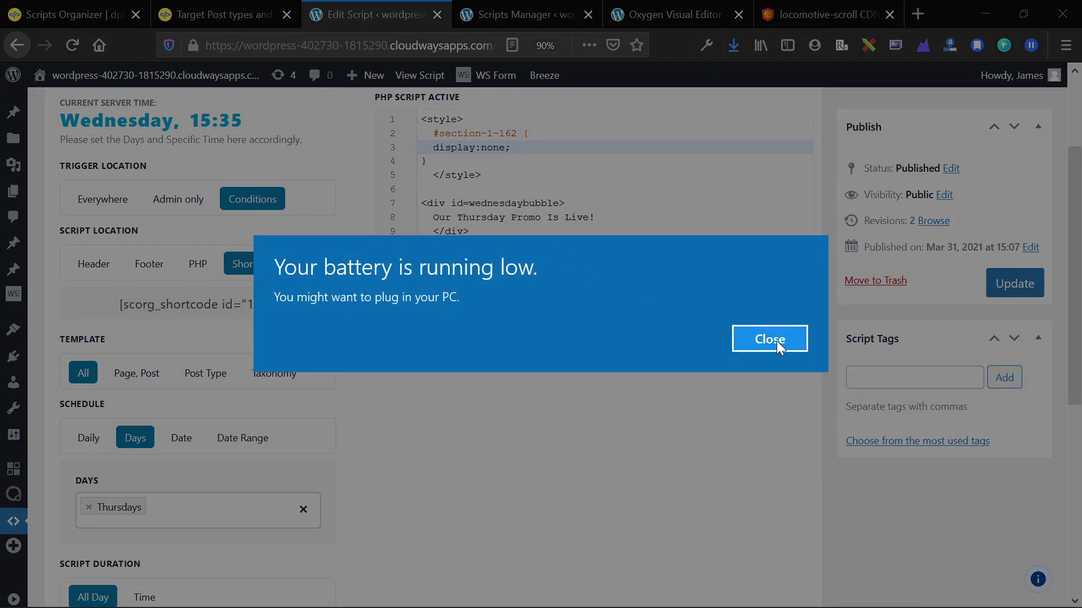
pyautogui.click(776, 341)
pyautogui.click(992, 277)
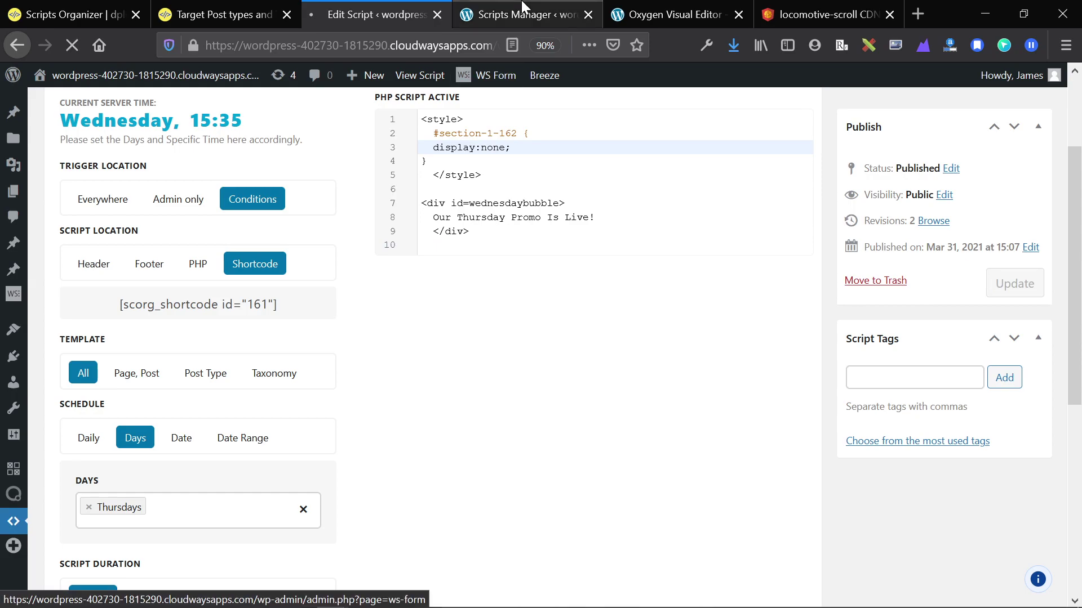
# - Look at the section in the Oxygen editor and return to the Wednesday Bubble script to review its scheduled days
pyautogui.click(521, 10)
pyautogui.click(632, 15)
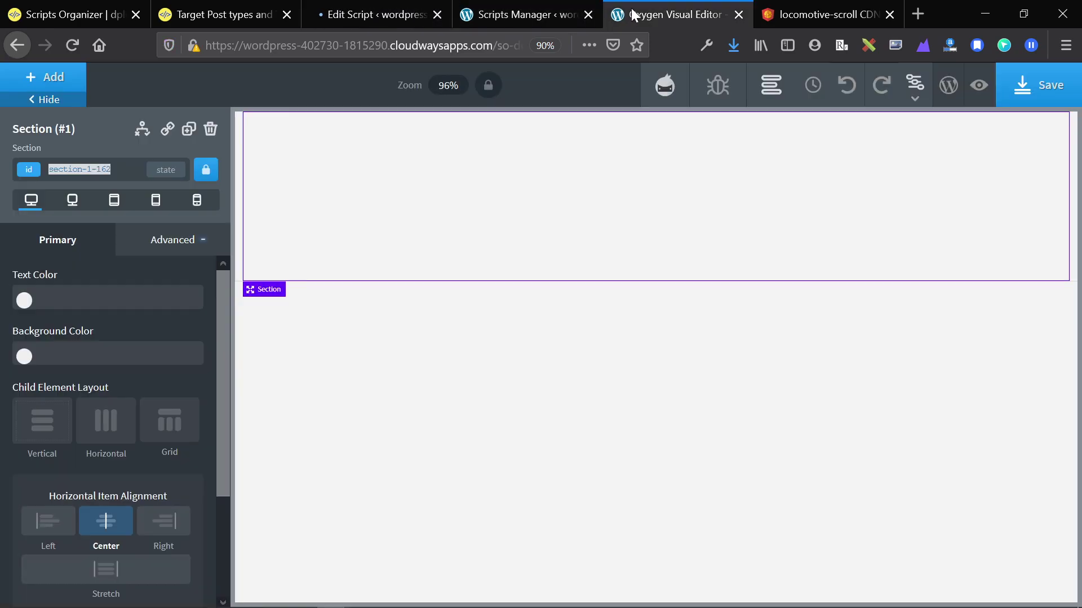
pyautogui.click(348, 7)
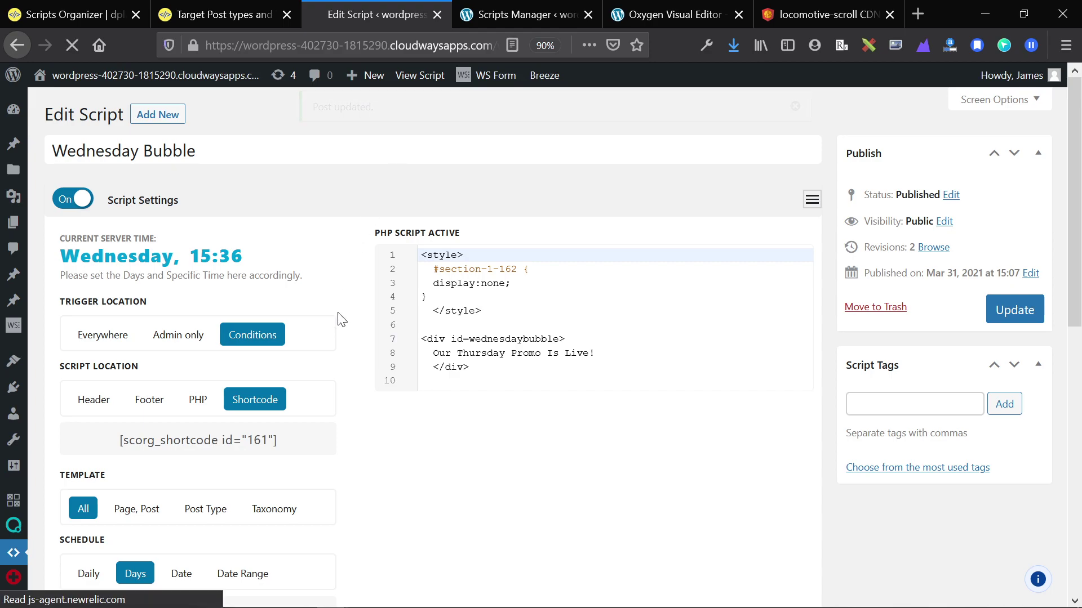
pyautogui.scroll(-4, 342, 319)
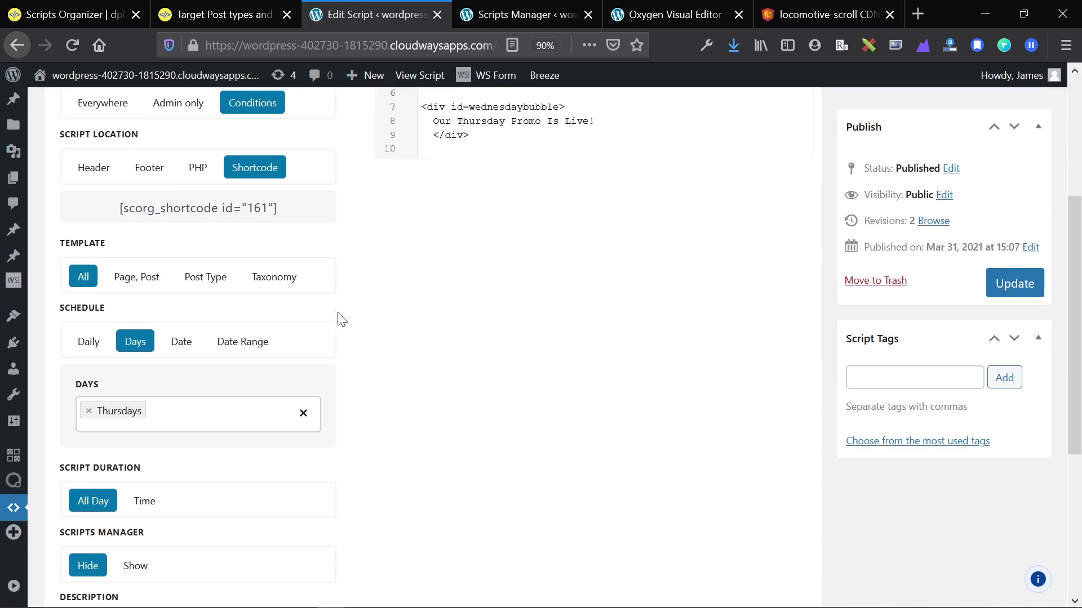